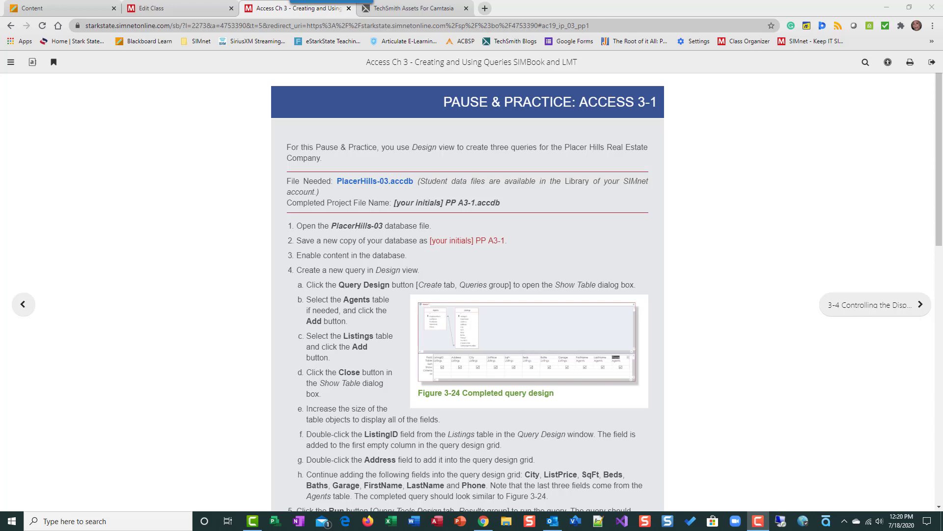
Download PlacerHills-03.accdb from the assignment page, keep the file, open it in Access and enable its content.
click(391, 186)
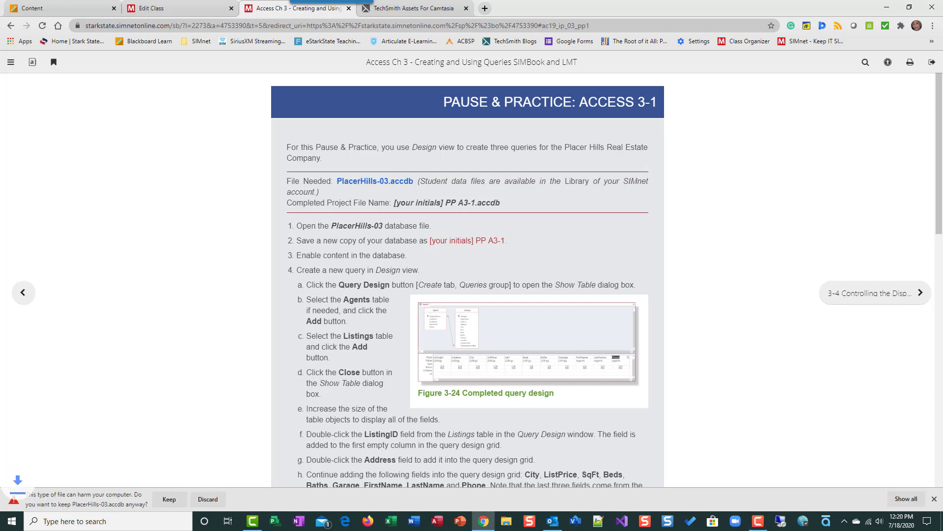
click(167, 502)
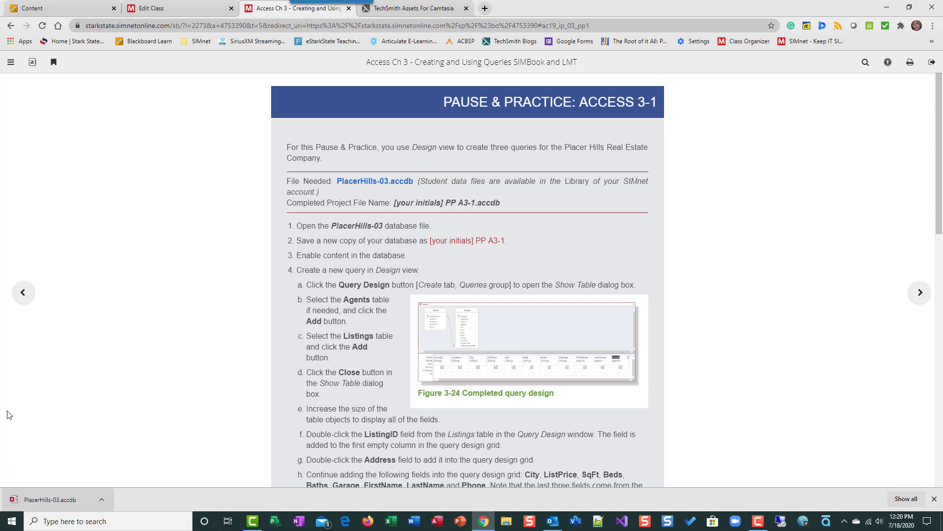
click(49, 501)
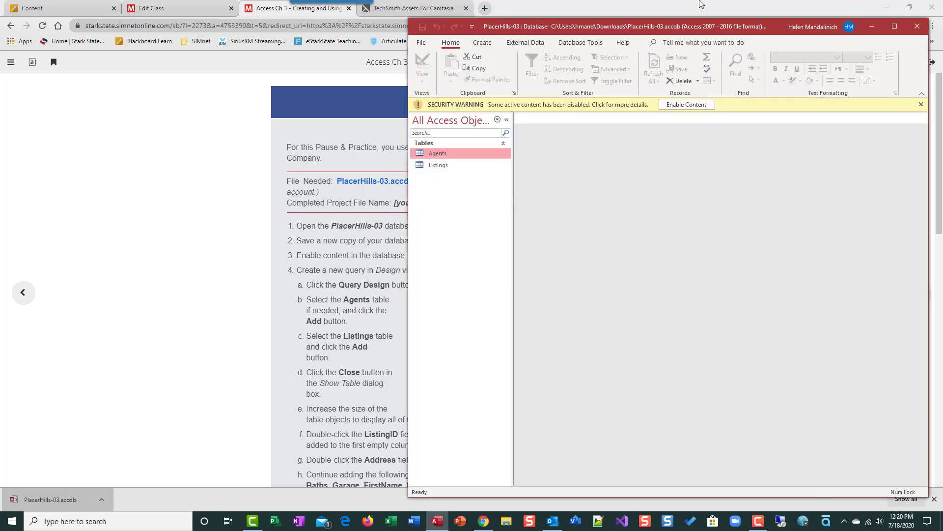
click(685, 104)
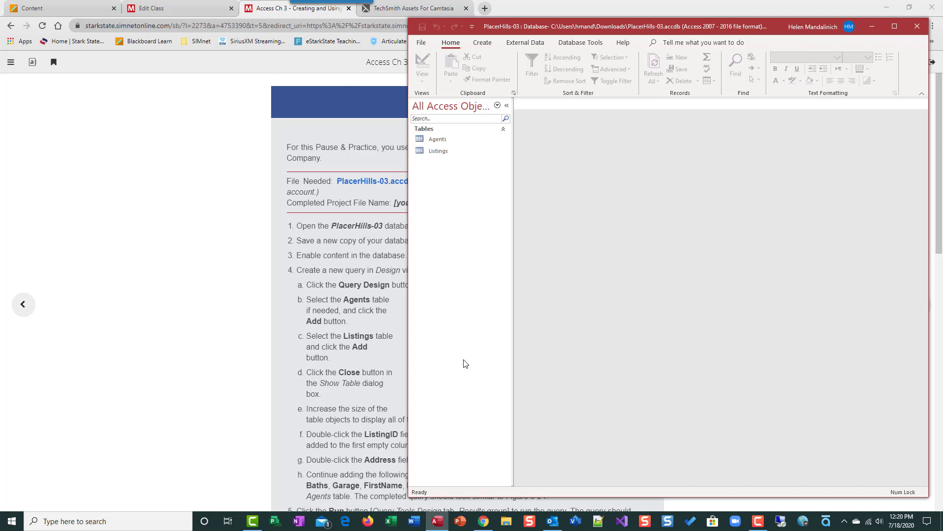
Save a copy of the database to the Desktop as "hjm PP A3-4" and enable content in the copy.
click(421, 43)
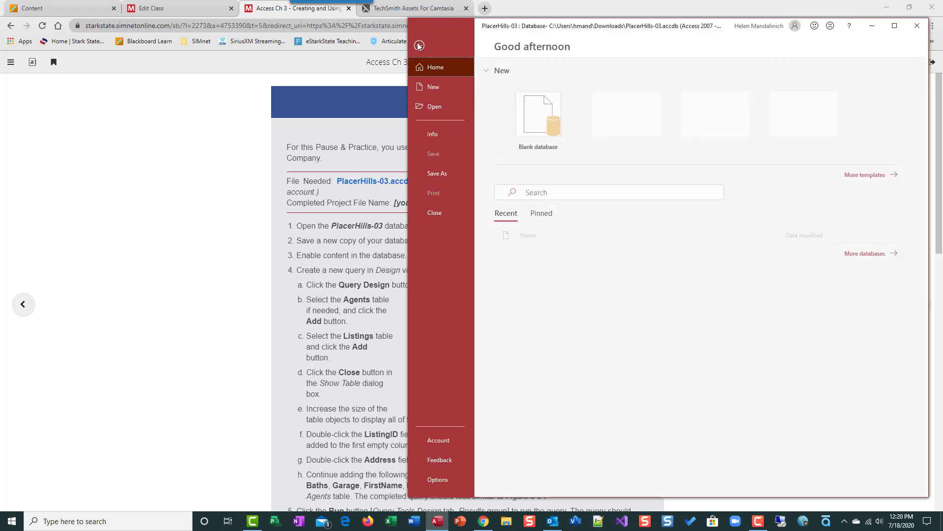
click(441, 172)
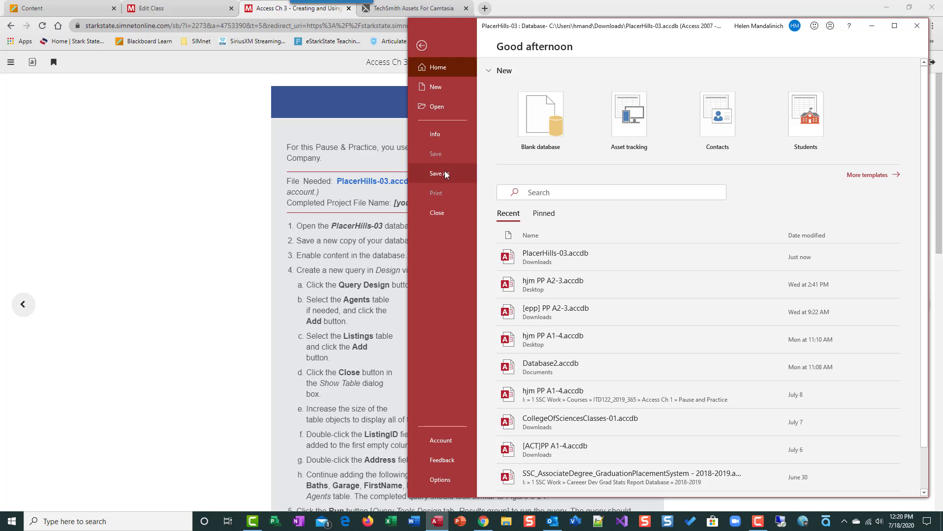
click(567, 103)
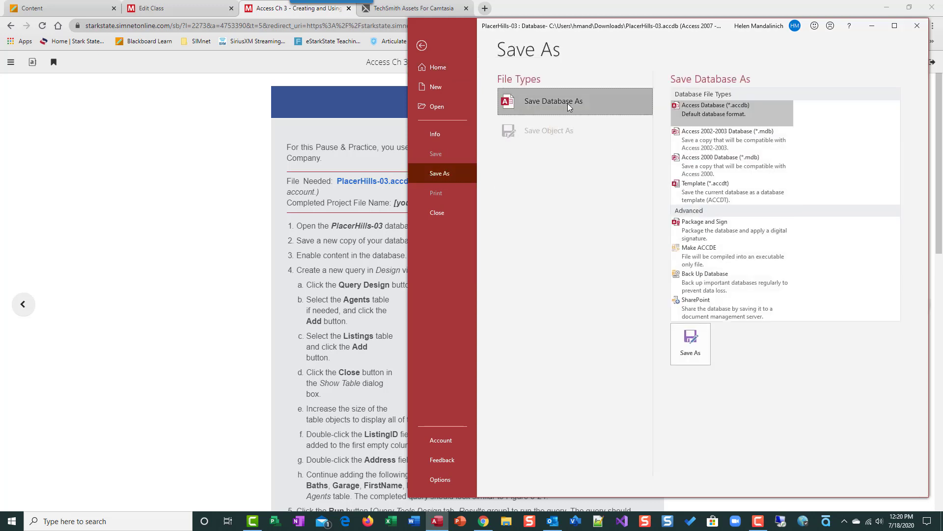
click(699, 346)
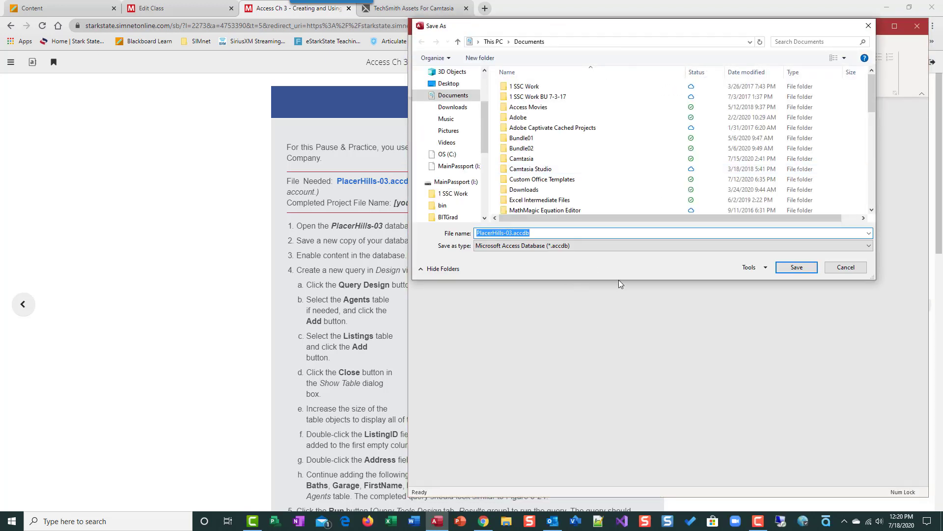
text(h)
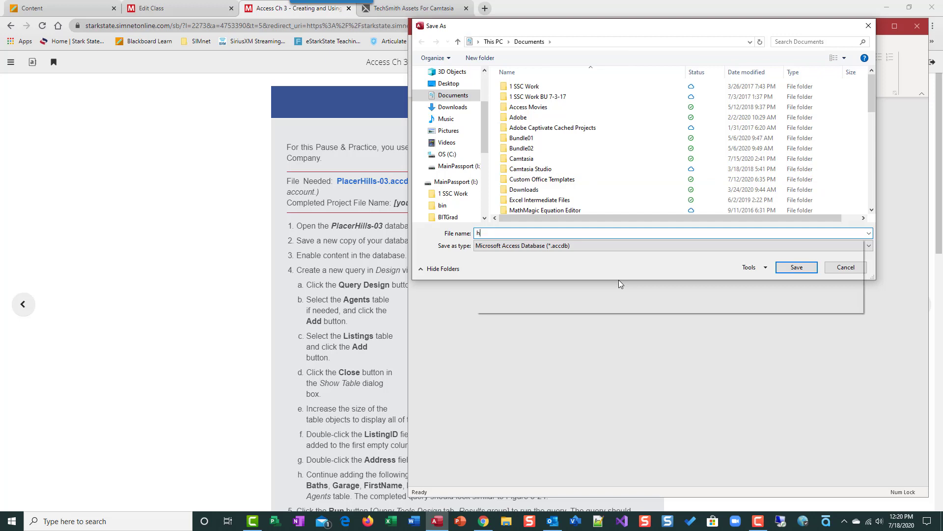
text(jm PP )
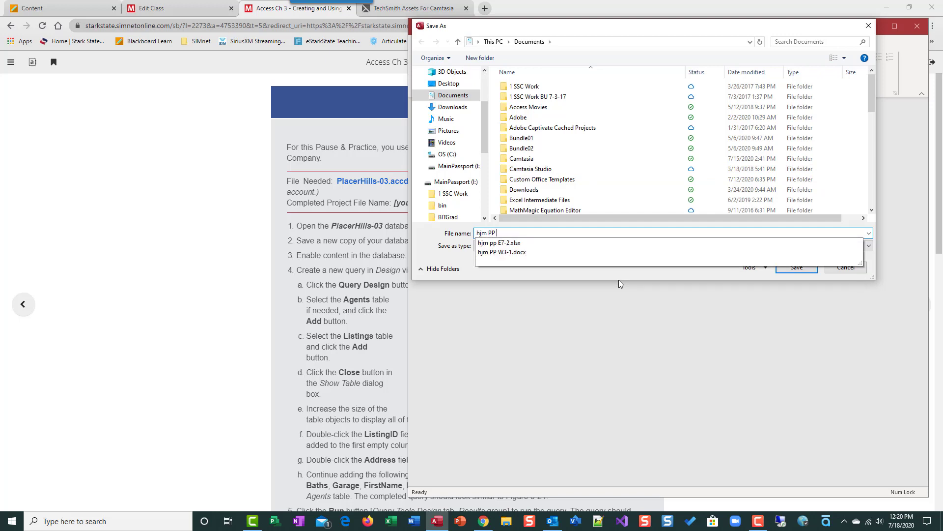
text(A3)
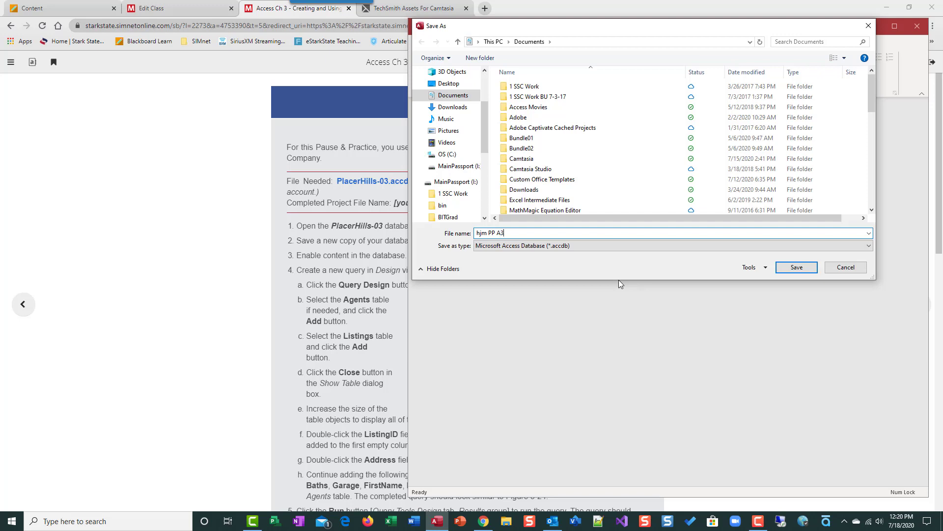
text(-4)
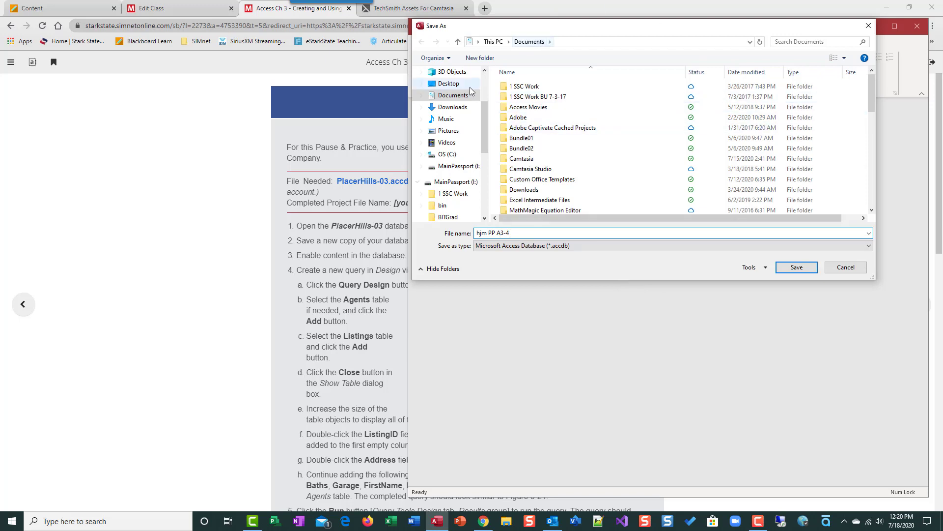
click(452, 83)
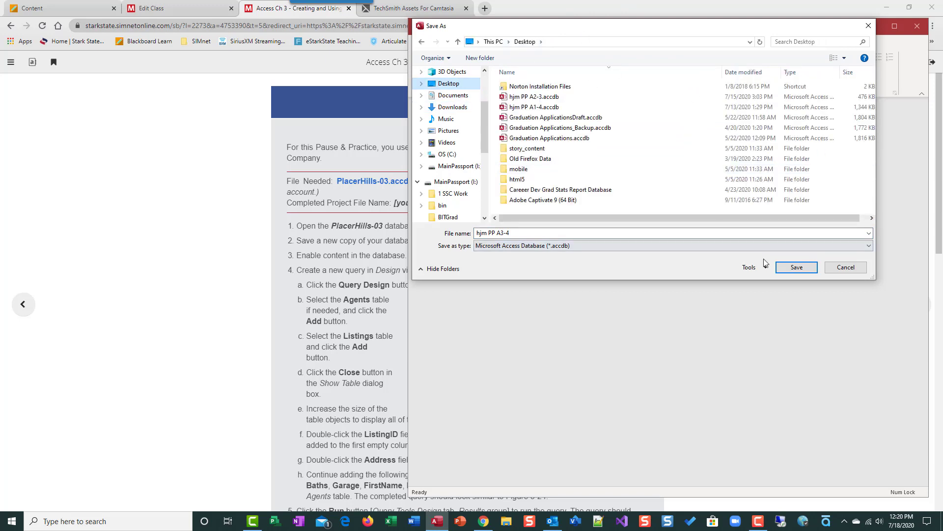
click(797, 268)
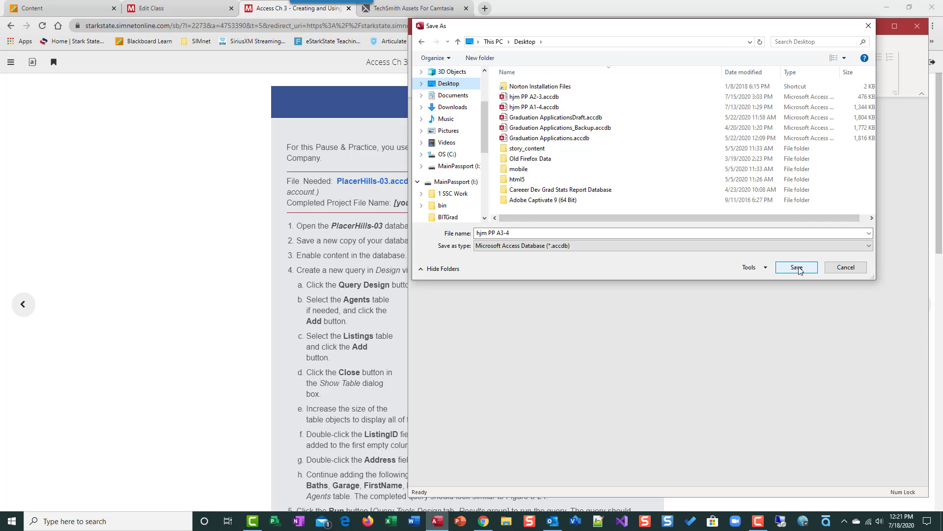
click(798, 268)
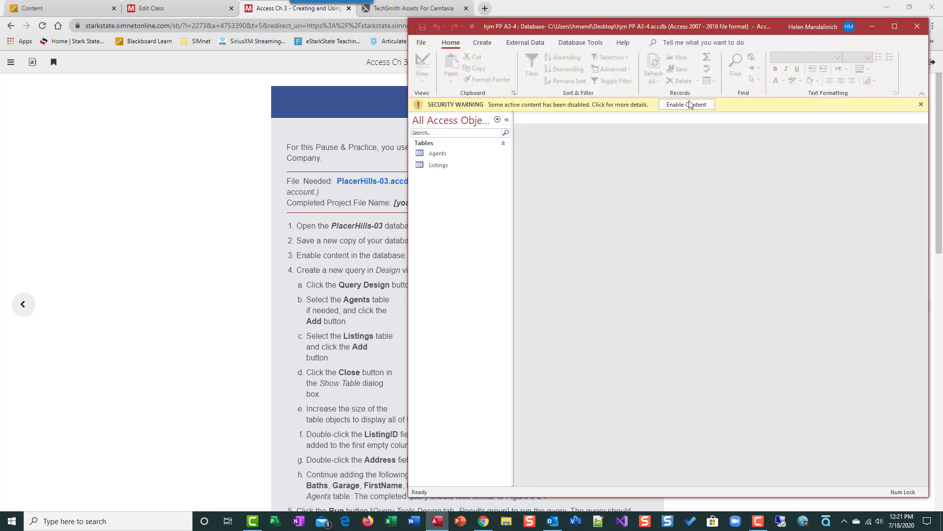
click(690, 104)
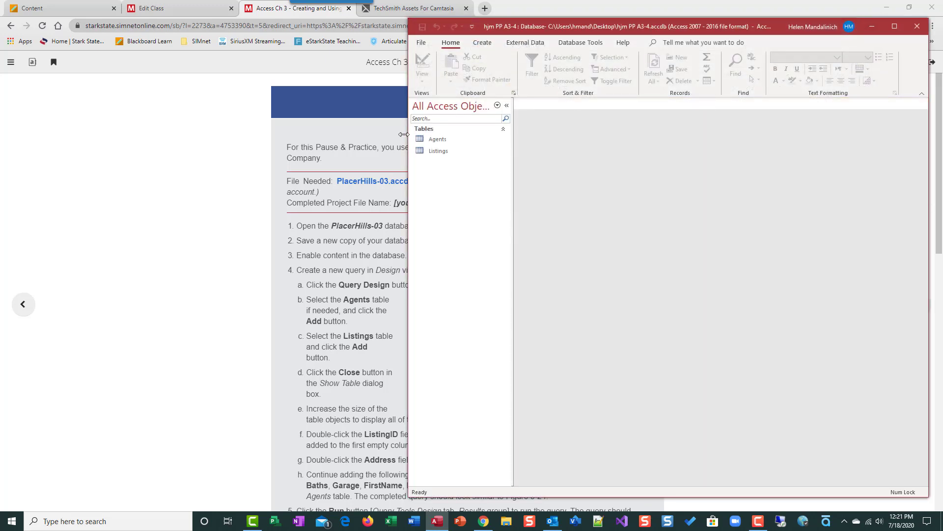
Resize and move the browser and database windows so the instructions and the database are visible side by side.
drag(404, 134, 535, 133)
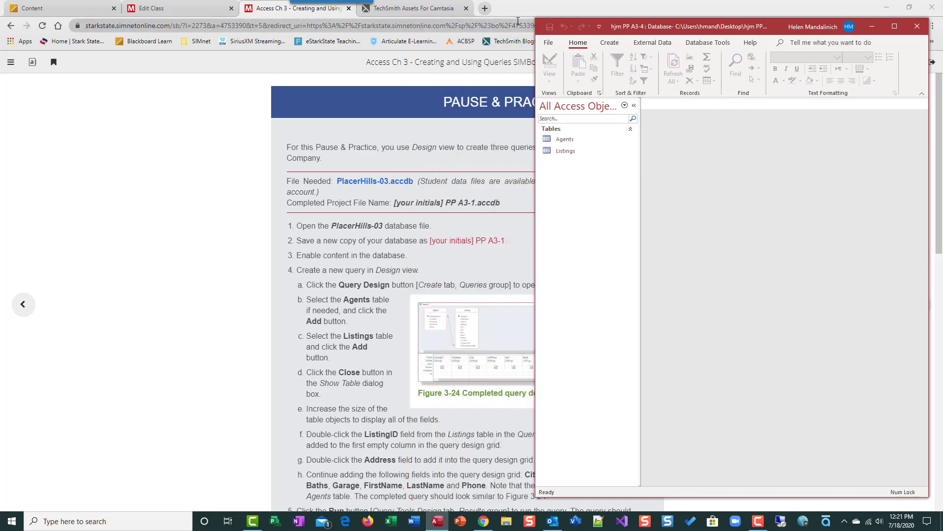
click(518, 22)
click(909, 8)
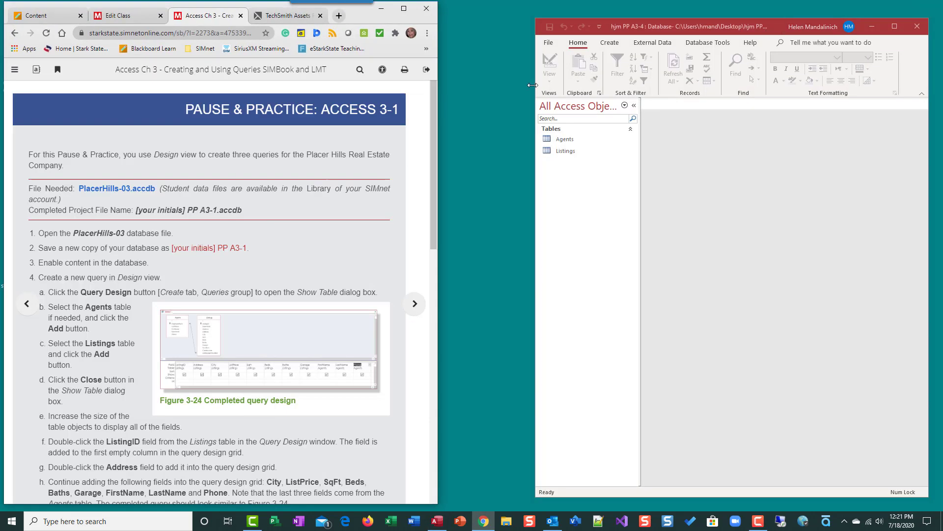
drag(438, 118, 511, 109)
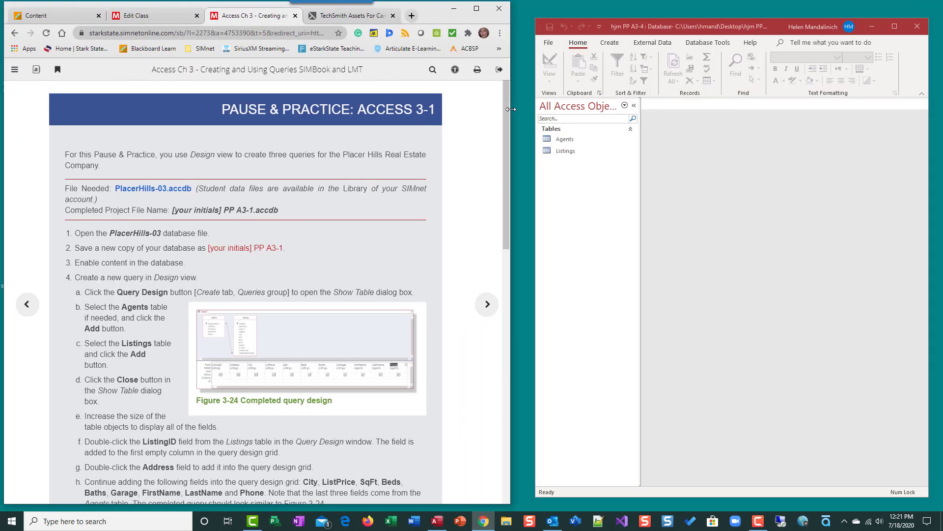
drag(532, 164, 511, 165)
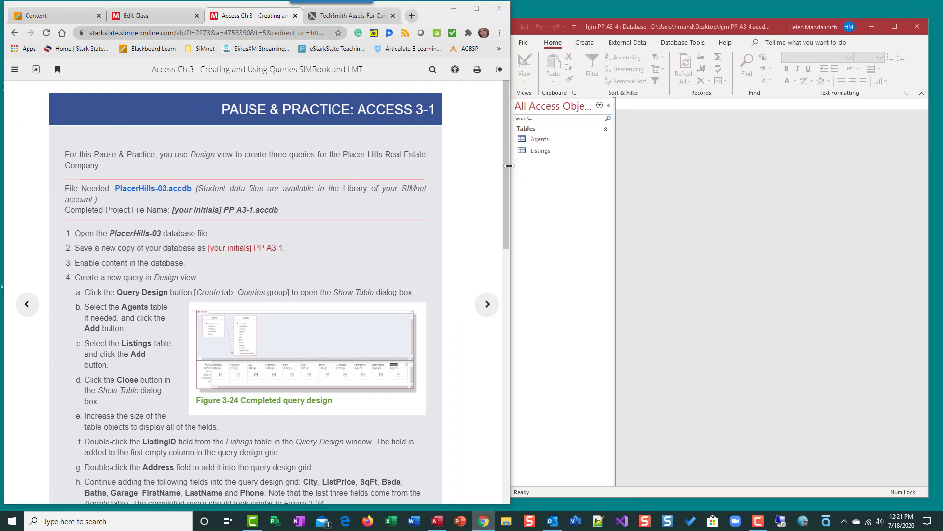
drag(657, 21, 628, 9)
click(898, 6)
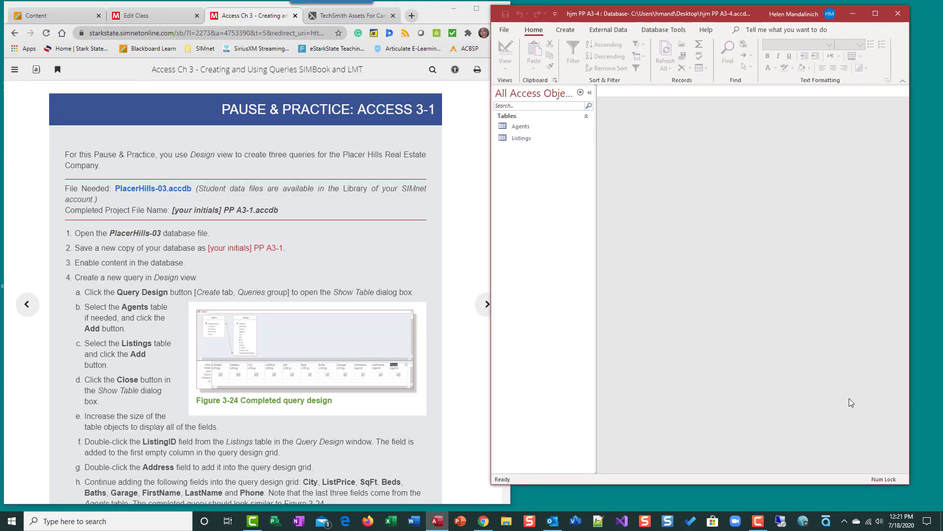
drag(907, 489, 928, 510)
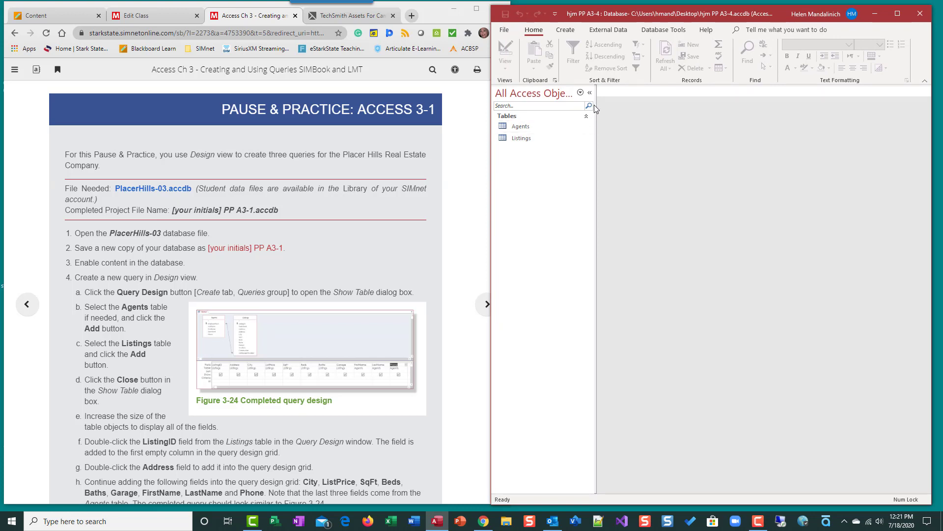
Review the Agents table, including the first agent's related listings, and the Listings table, closing both.
double_click(521, 126)
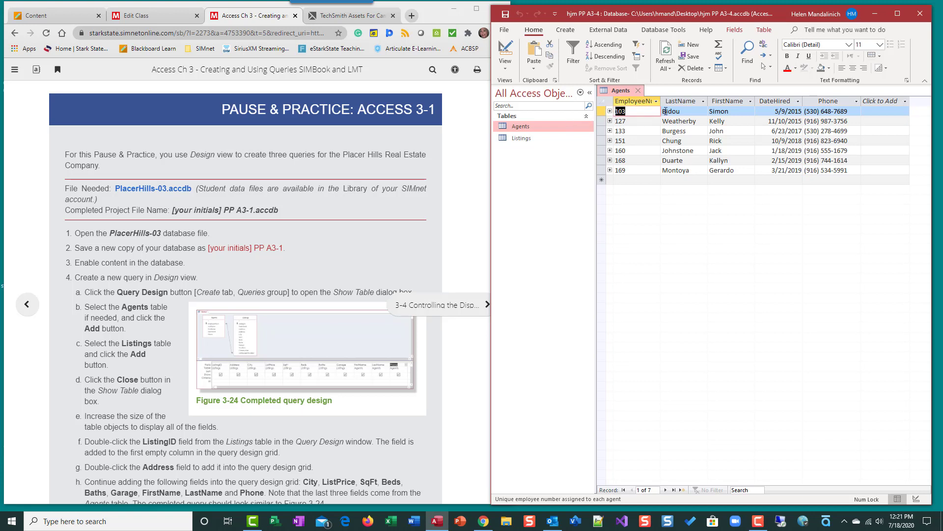
click(610, 111)
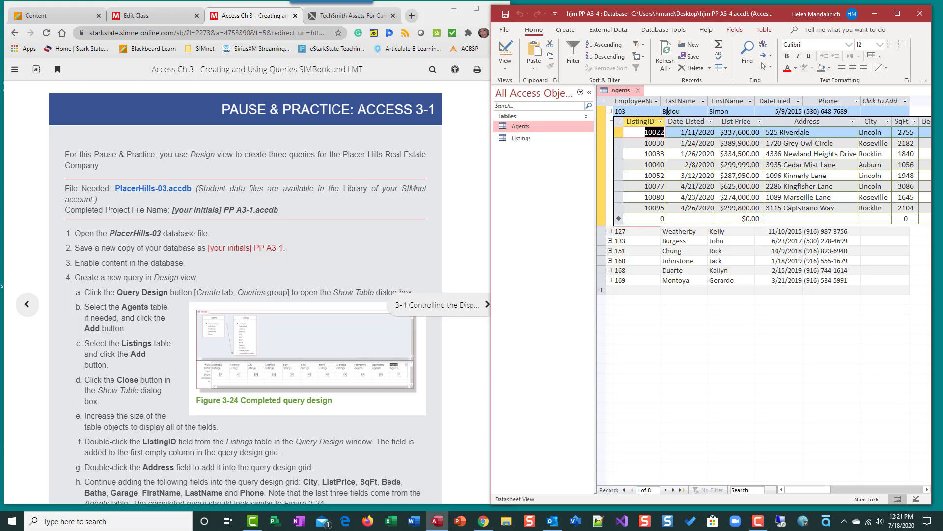
click(609, 111)
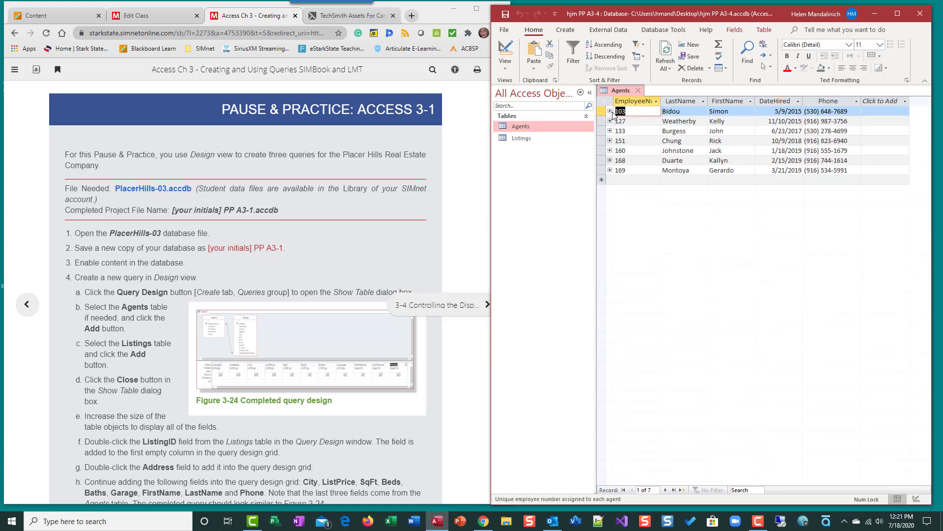
double_click(524, 138)
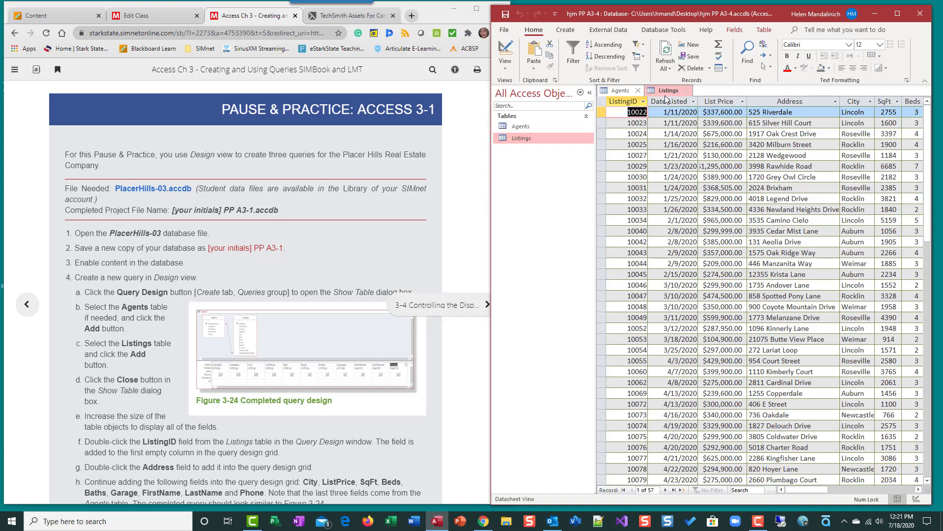
click(686, 91)
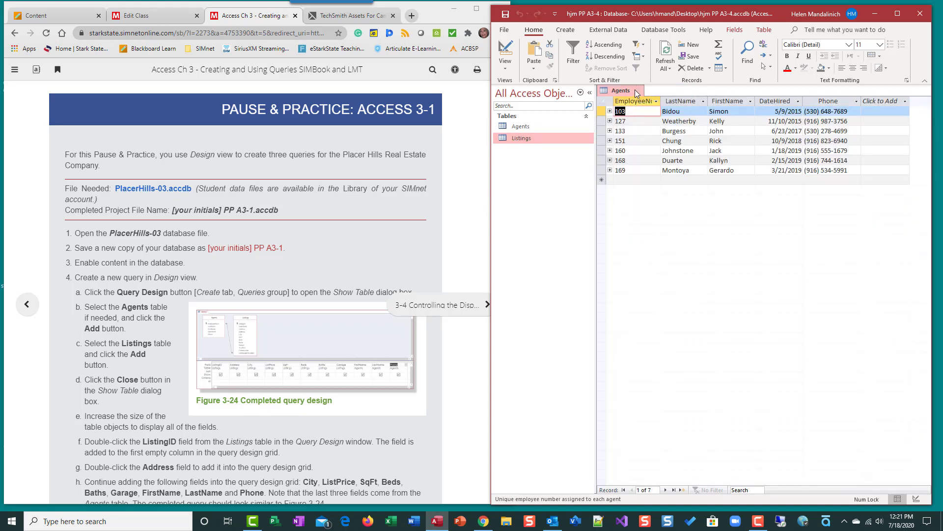
click(640, 91)
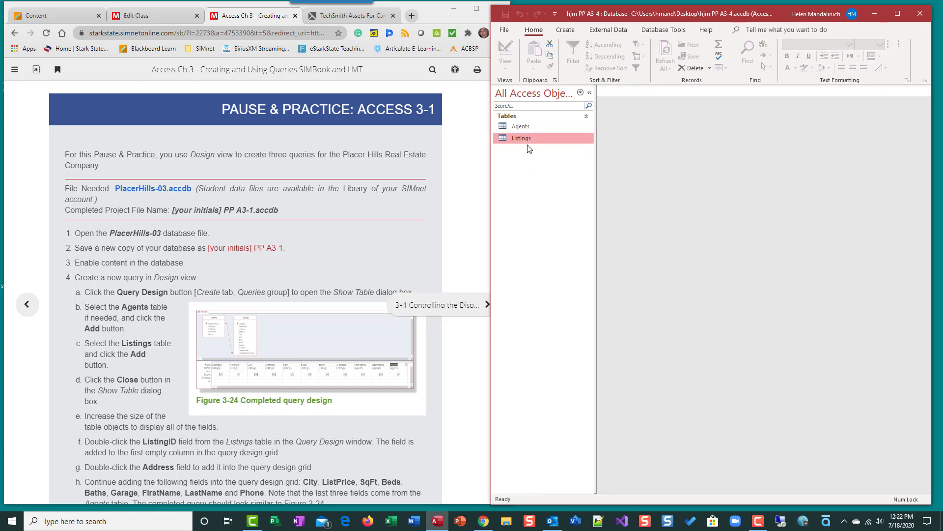
Examine the relationship between the Agents and Listings tables in the Relationships window and close it.
click(667, 31)
click(617, 53)
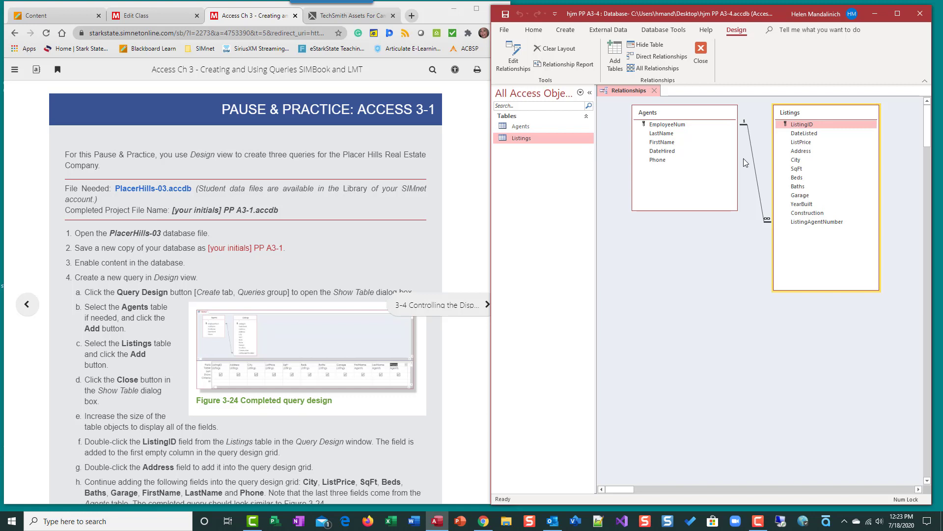
click(698, 51)
Create a new query in Design view, making room by collapsing the Navigation Pane and widening the database window.
scroll(259, 285, down, 3)
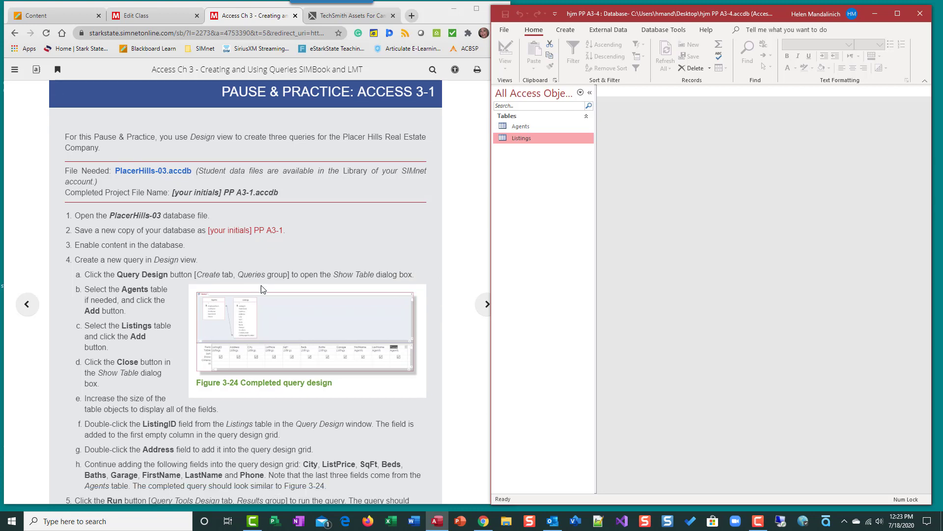
click(590, 92)
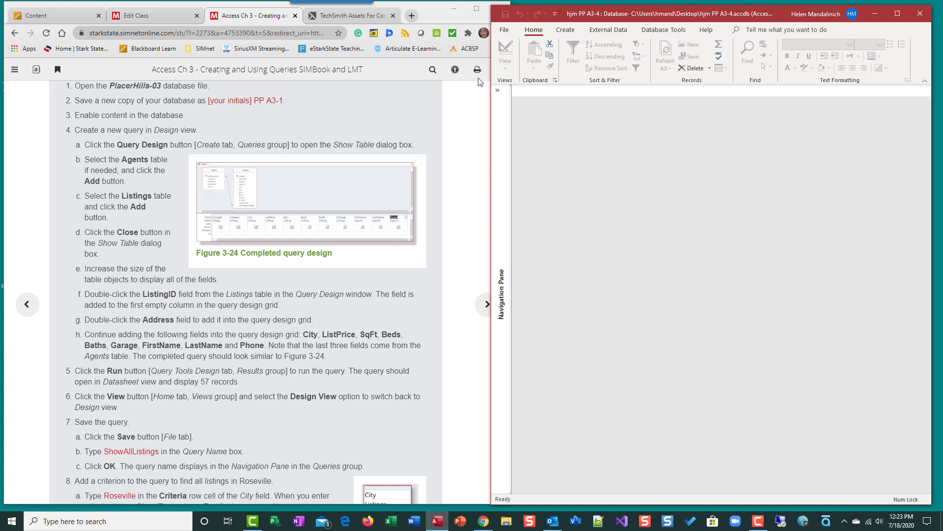
click(565, 30)
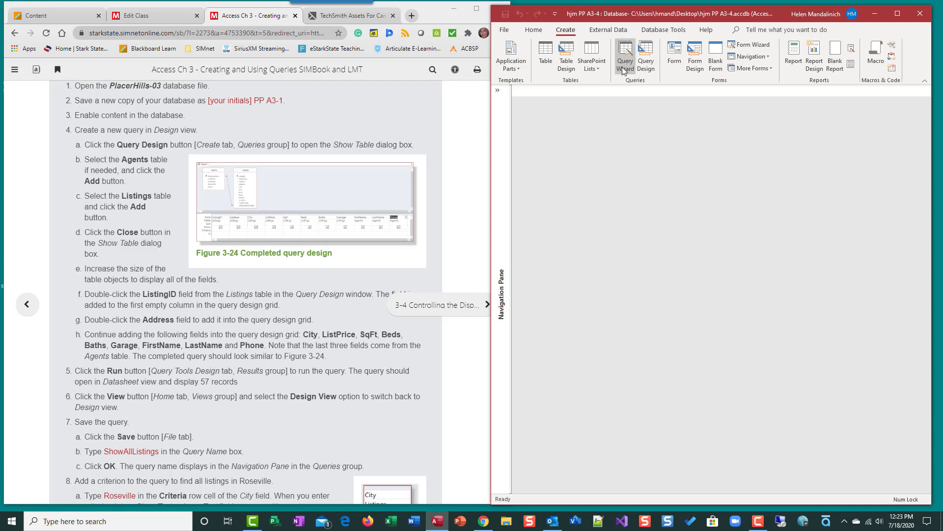
click(652, 56)
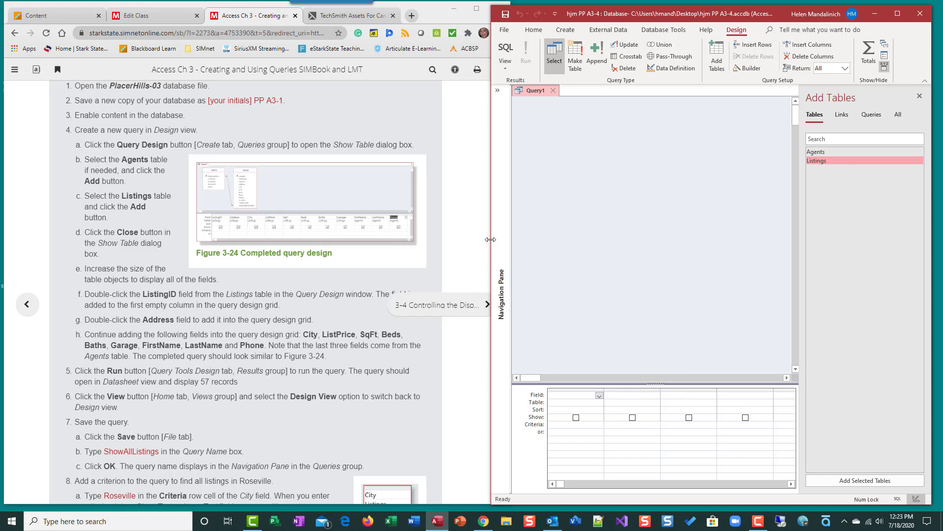
drag(491, 239, 452, 239)
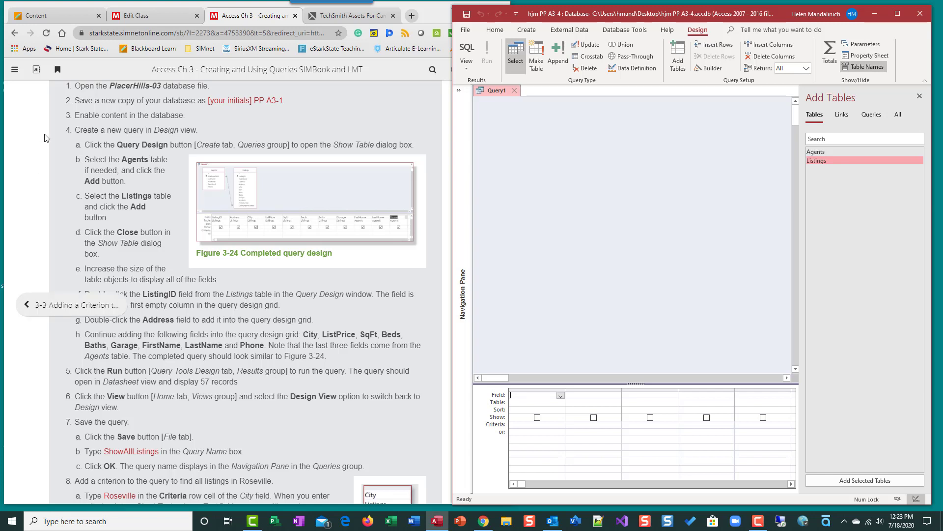
scroll(179, 350, down, 1)
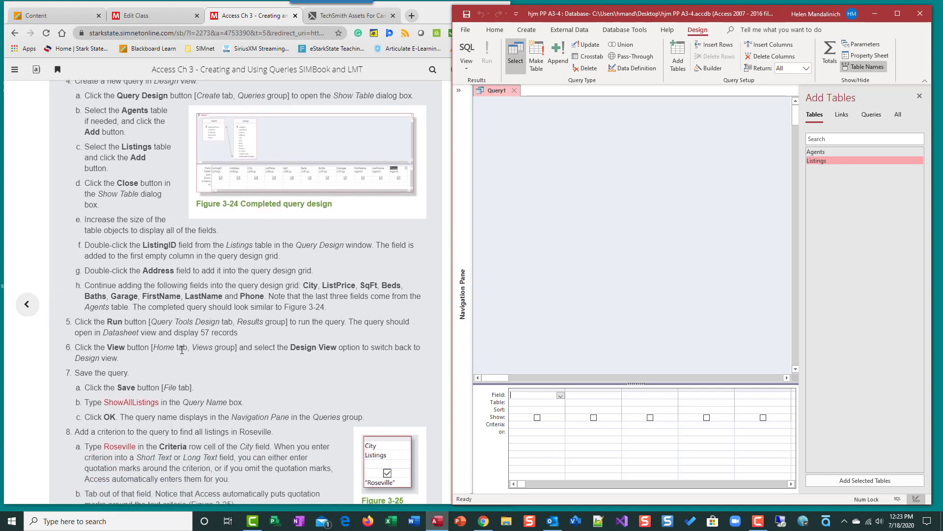
Add the Agents and Listings tables to the new query and close the table picker.
scroll(182, 350, up, 1)
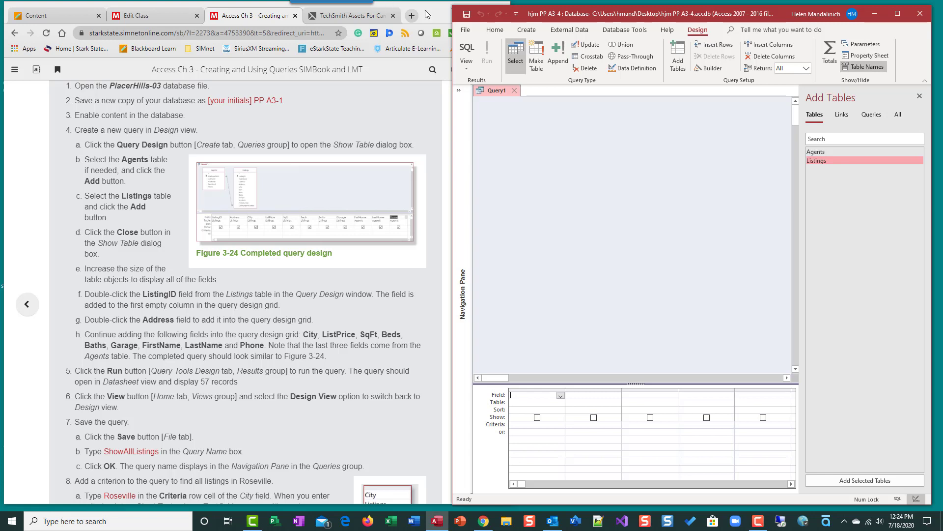
double_click(835, 151)
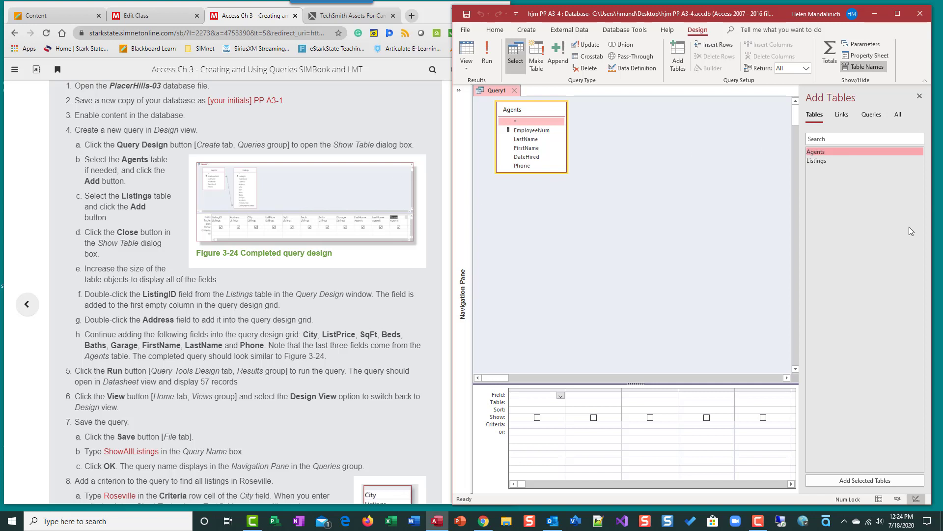
double_click(840, 161)
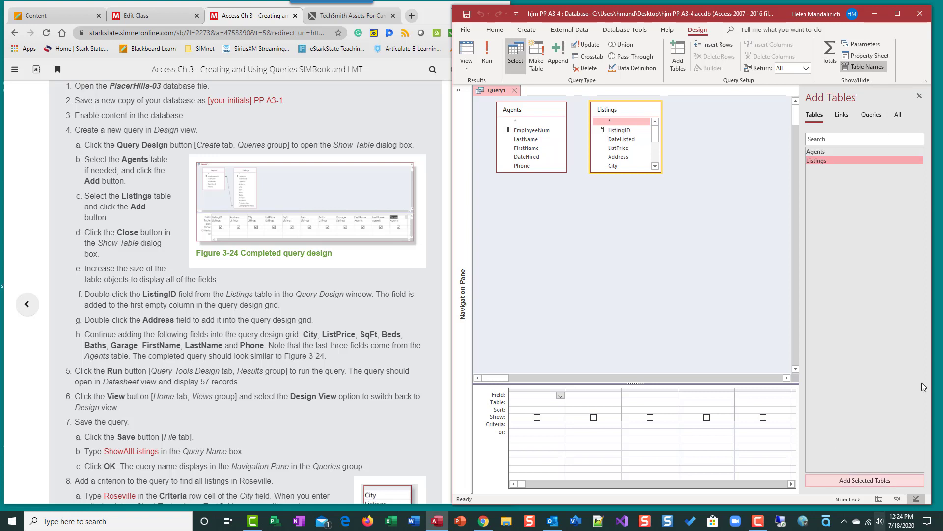
click(919, 96)
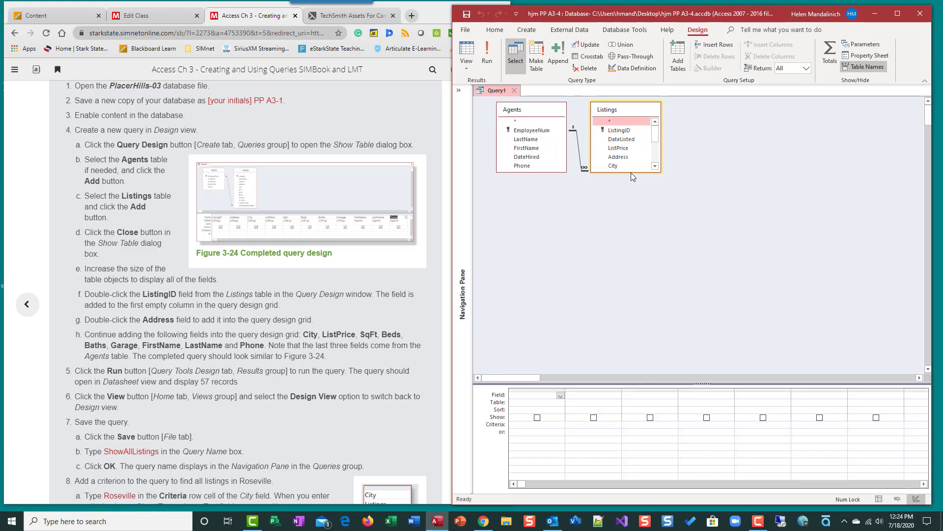
Enlarge the Listings and Agents field lists to show every field, and raise the divider to give the design grid more room.
drag(631, 173, 649, 248)
drag(661, 204, 671, 202)
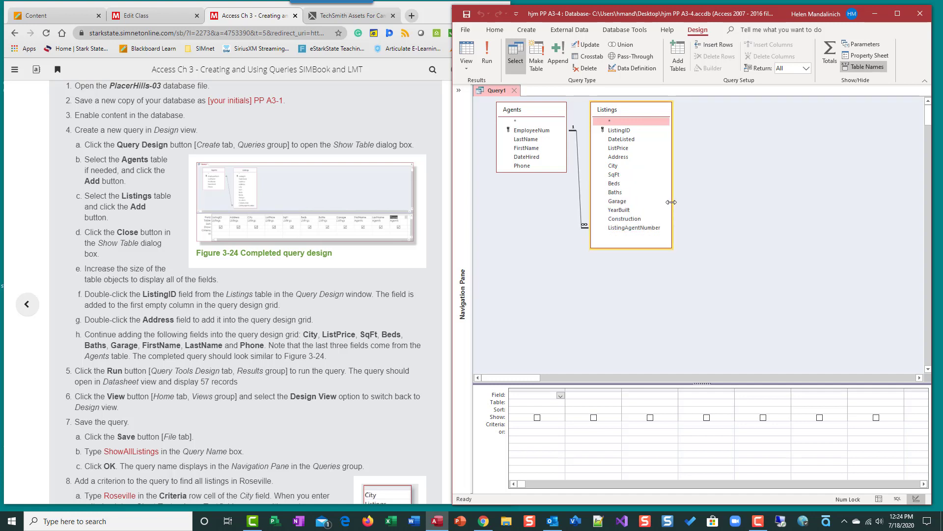
drag(638, 249, 639, 242)
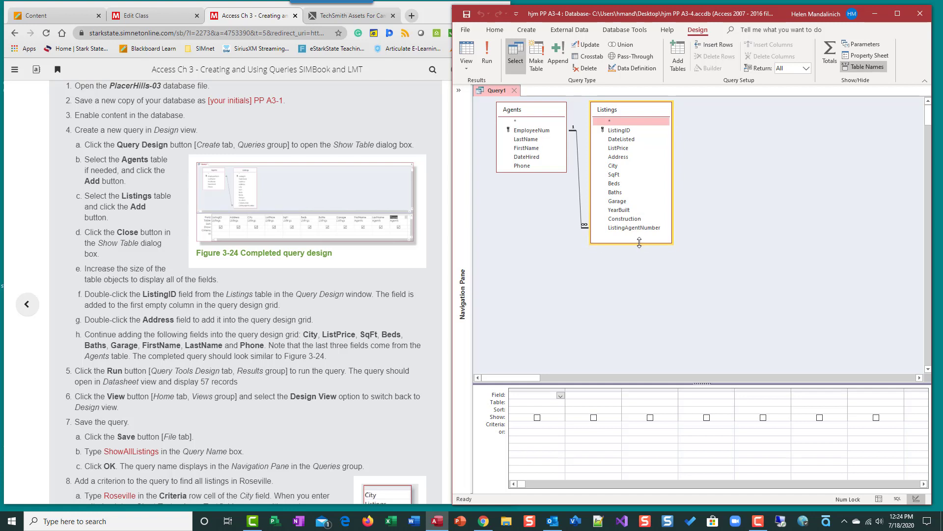
drag(547, 172, 547, 177)
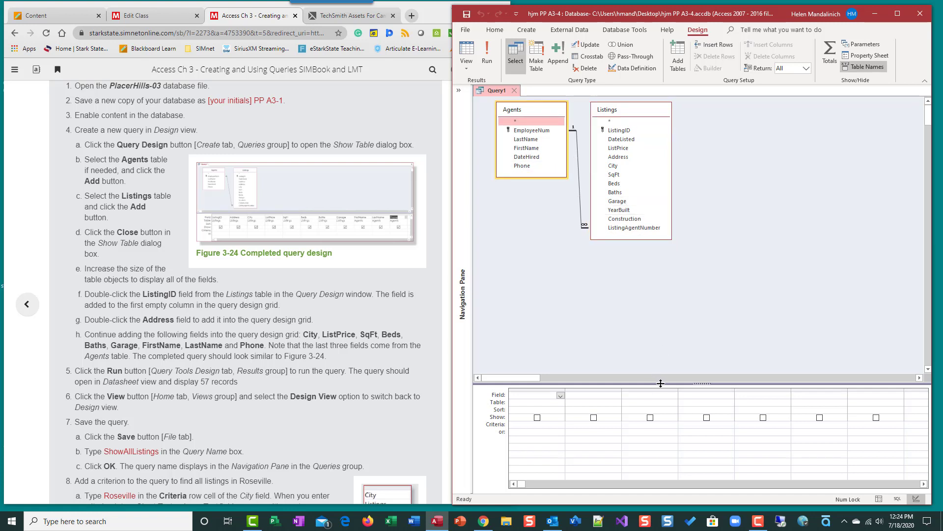
drag(659, 383, 667, 270)
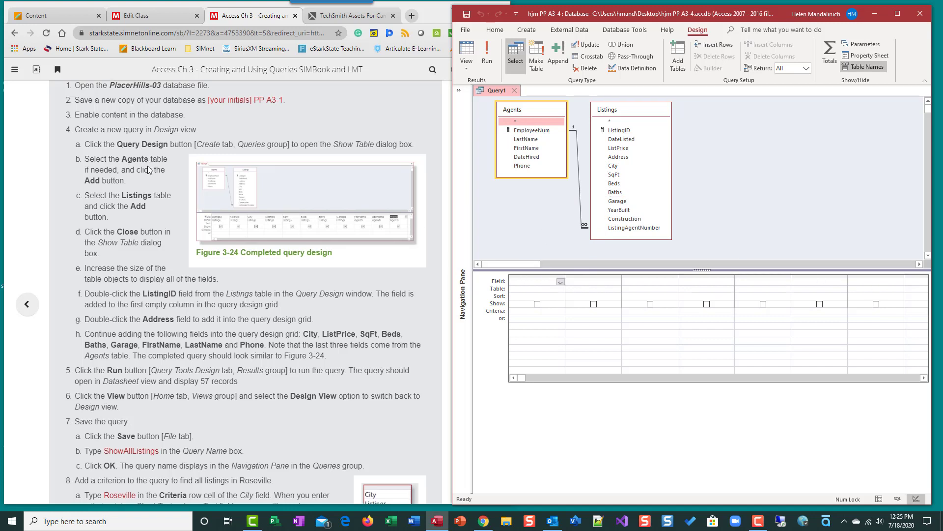
Add the ListingID, Address, City, ListPrice, SqFt, Beds, Baths and Garage fields from the Listings table to the query design grid.
scroll(124, 129, down, 1)
scroll(105, 177, down, 1)
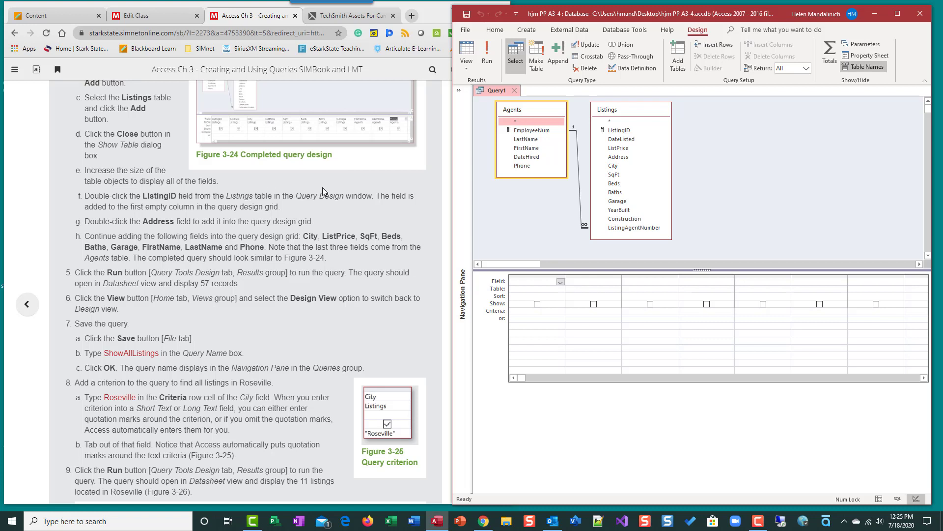
double_click(619, 130)
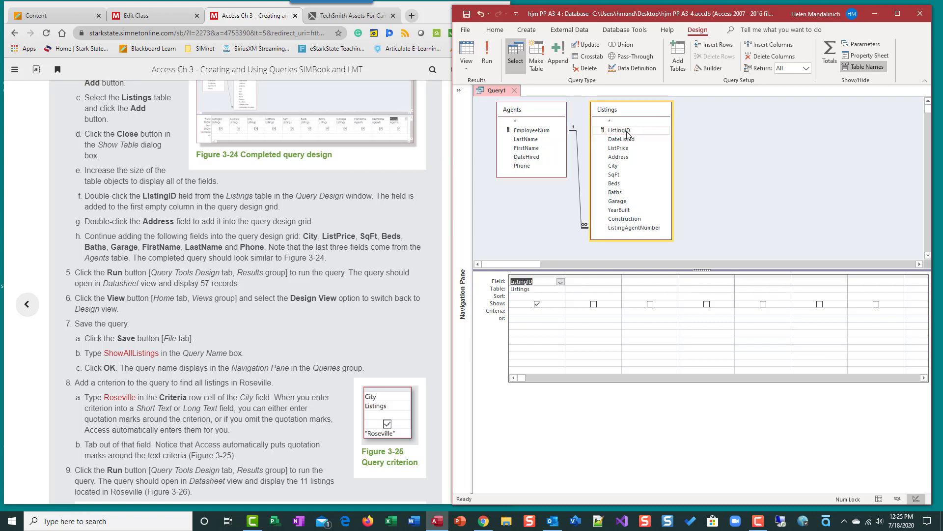
double_click(634, 158)
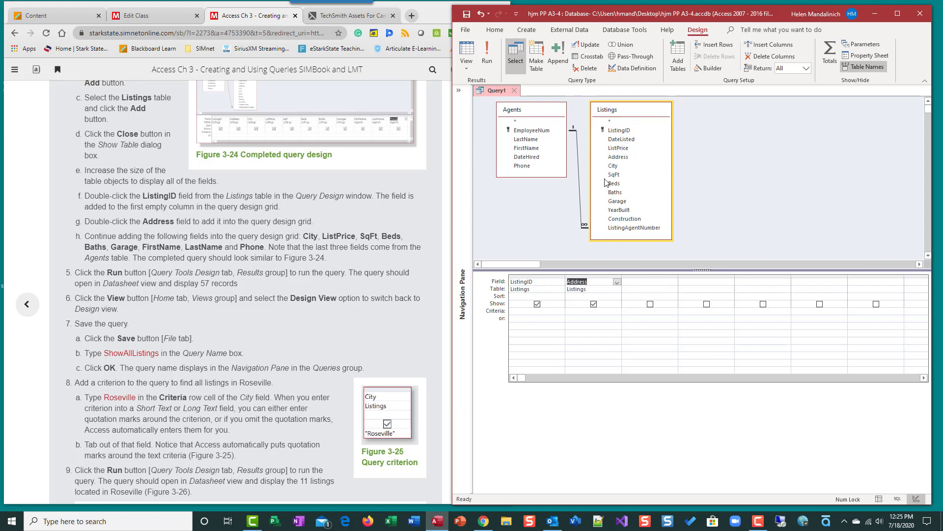
click(613, 166)
double_click(613, 166)
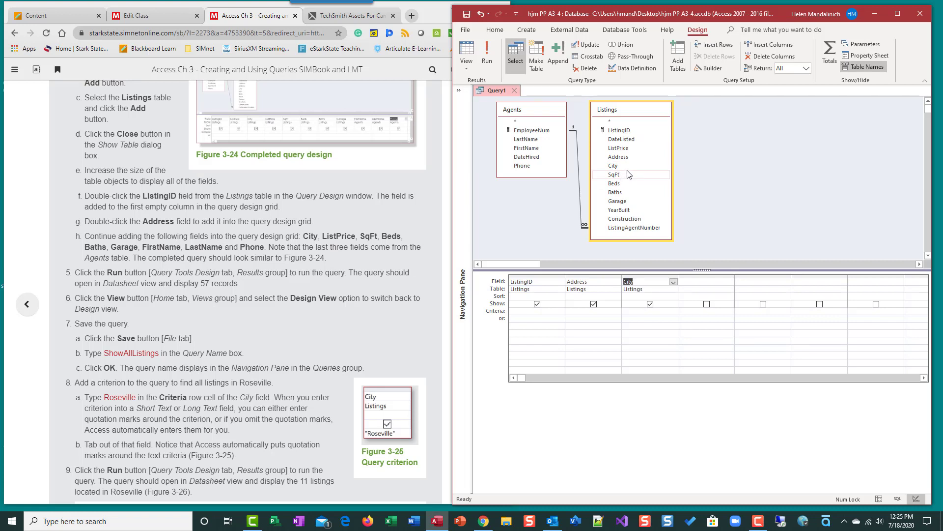
click(635, 148)
double_click(636, 147)
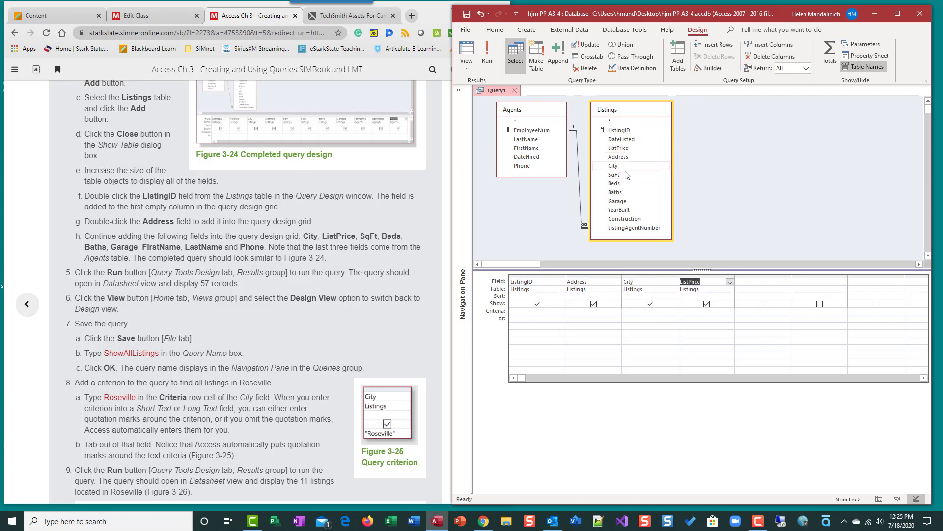
double_click(630, 176)
double_click(630, 184)
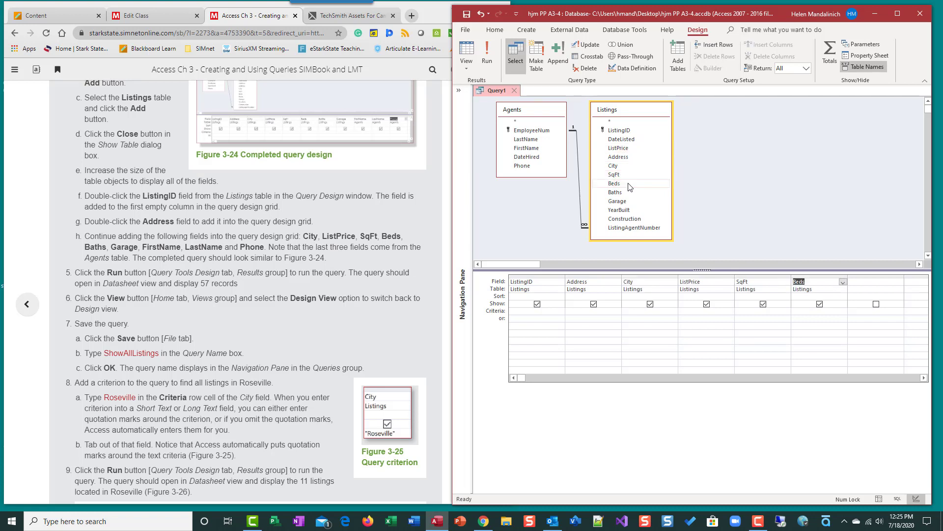
double_click(628, 192)
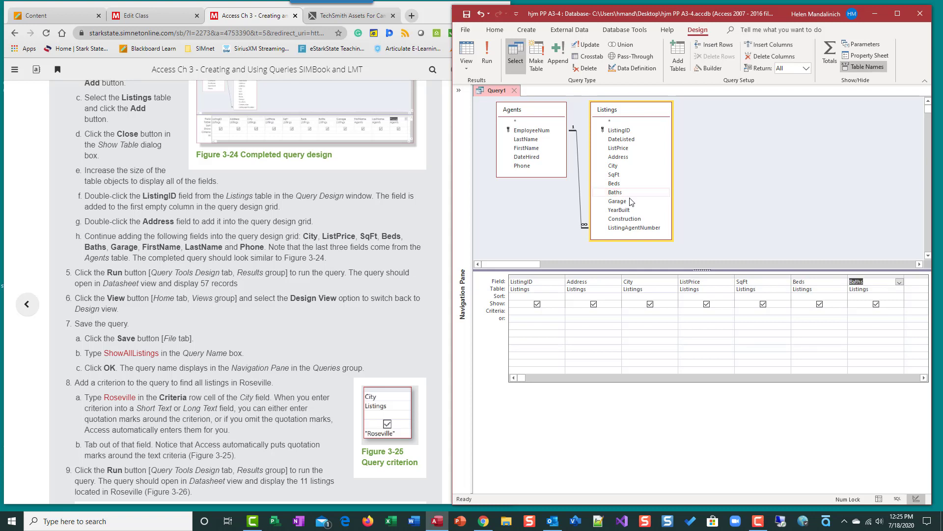
double_click(631, 202)
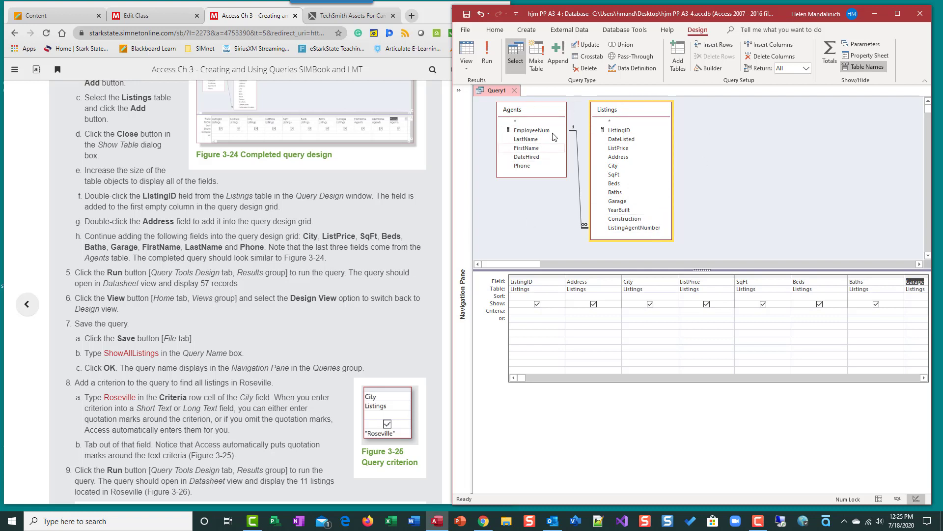
Add the FirstName, LastName and Phone fields from the Agents table to the design grid and review all its columns.
click(529, 151)
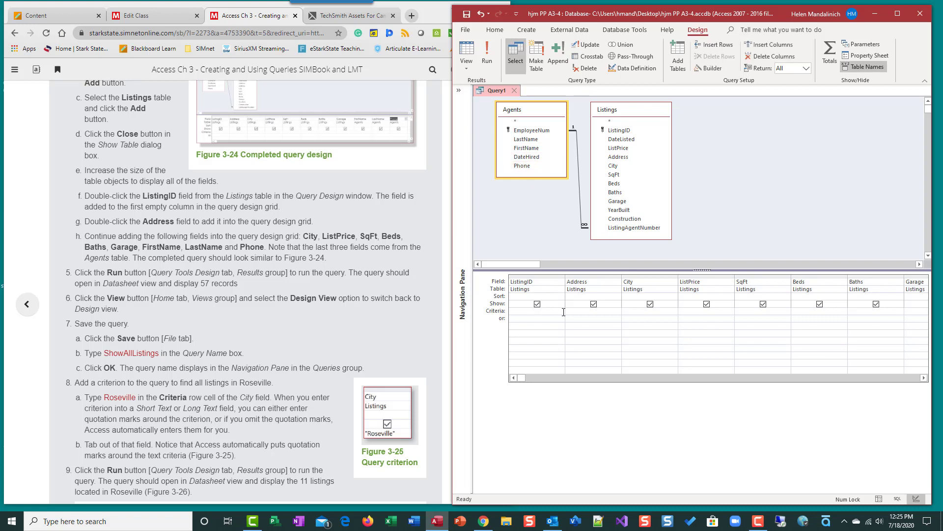
click(924, 377)
click(924, 378)
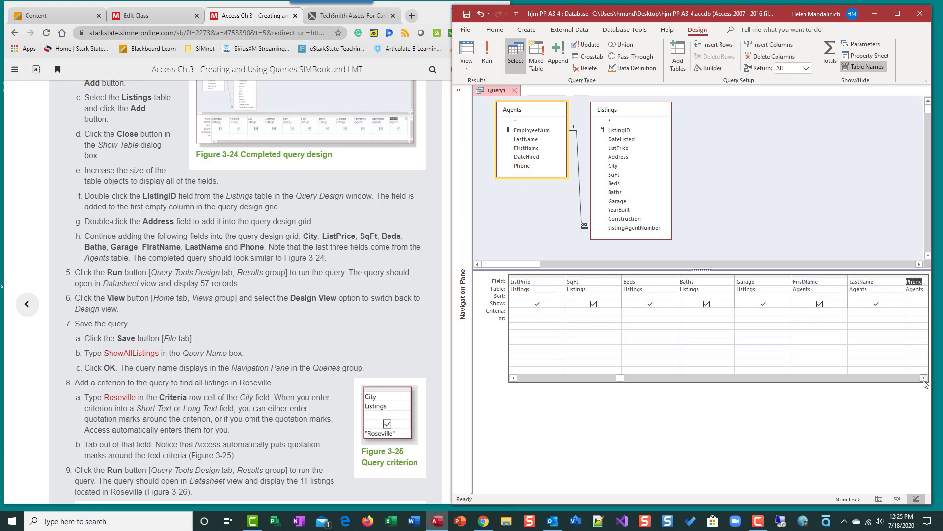
click(924, 378)
click(924, 377)
drag(679, 378, 520, 379)
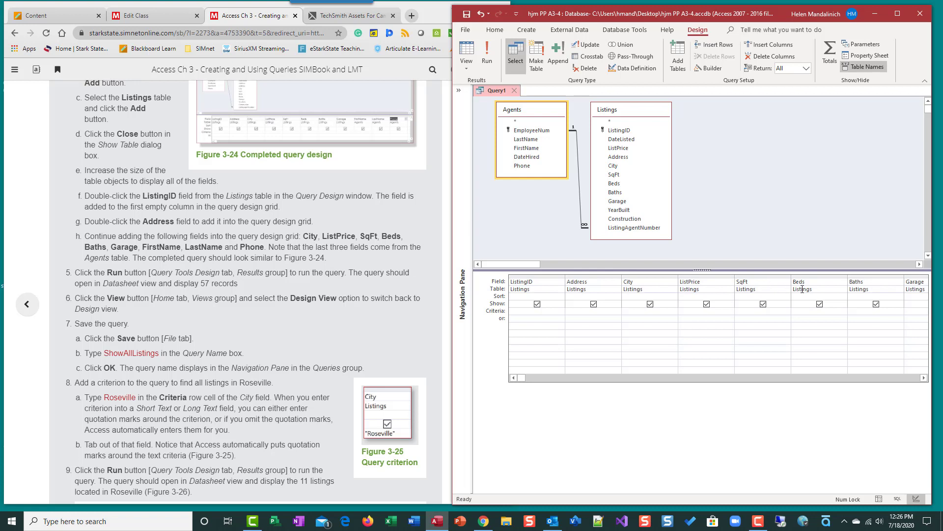
click(529, 379)
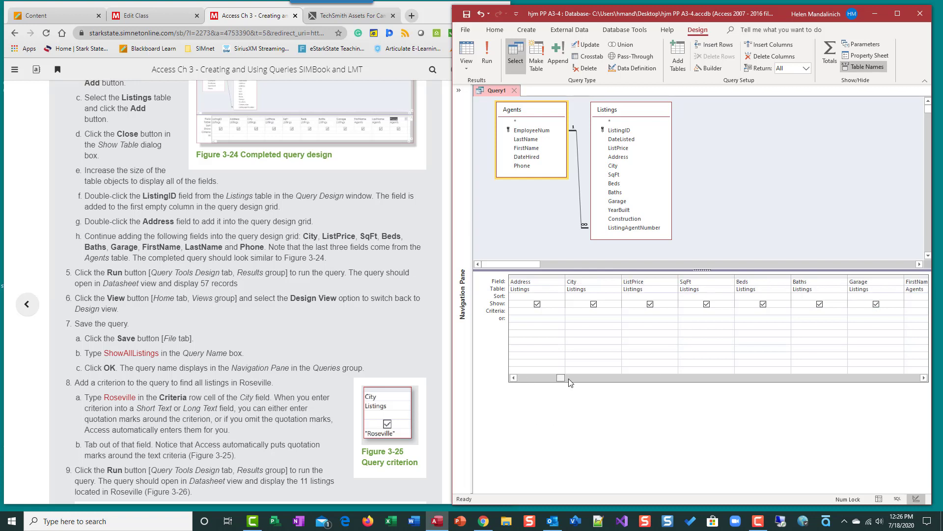
click(924, 377)
click(923, 377)
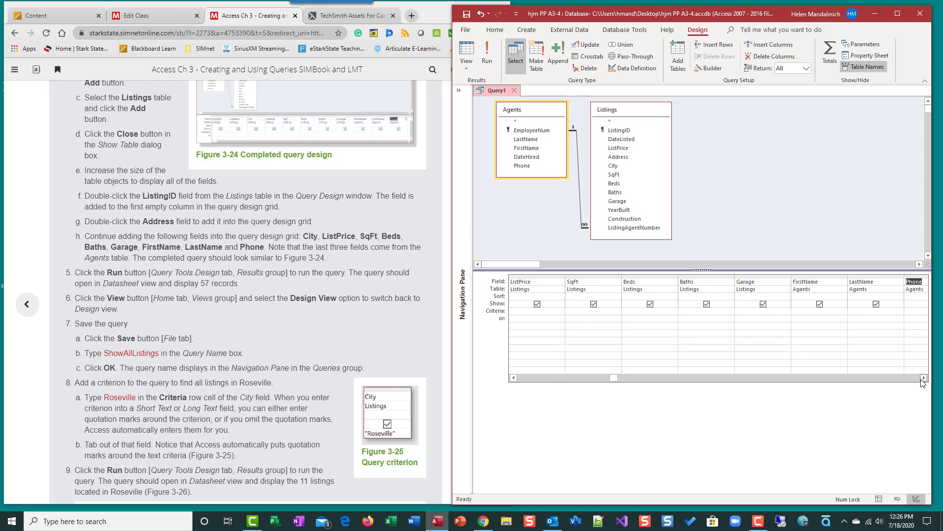
click(924, 377)
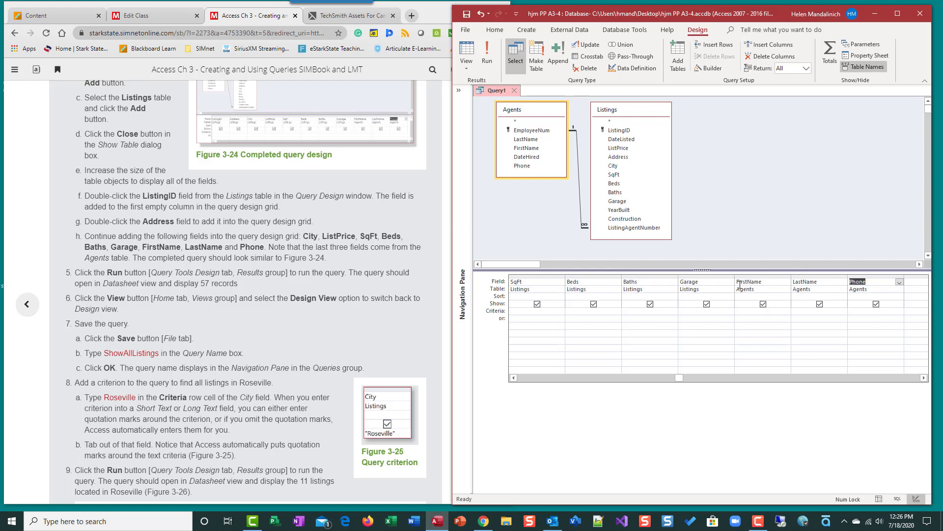
click(667, 378)
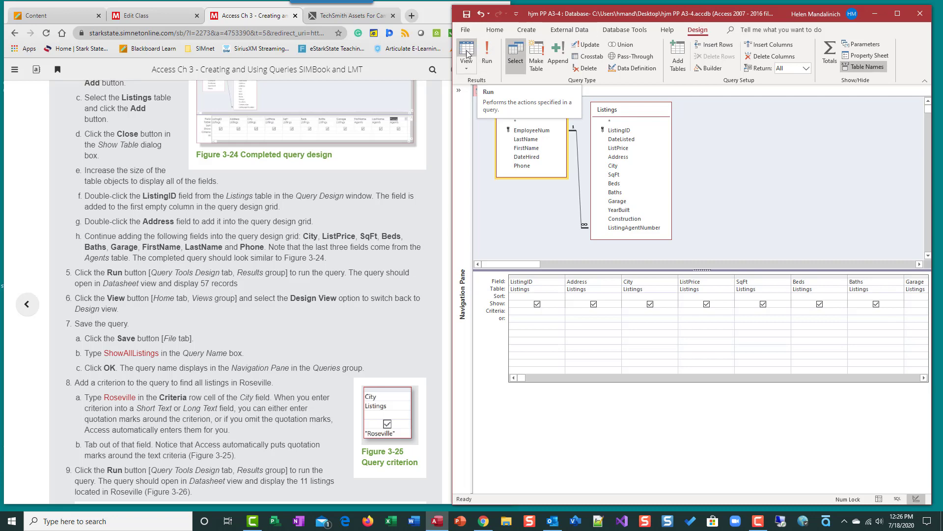
Run the query and save it as ShowAllListings.
click(486, 49)
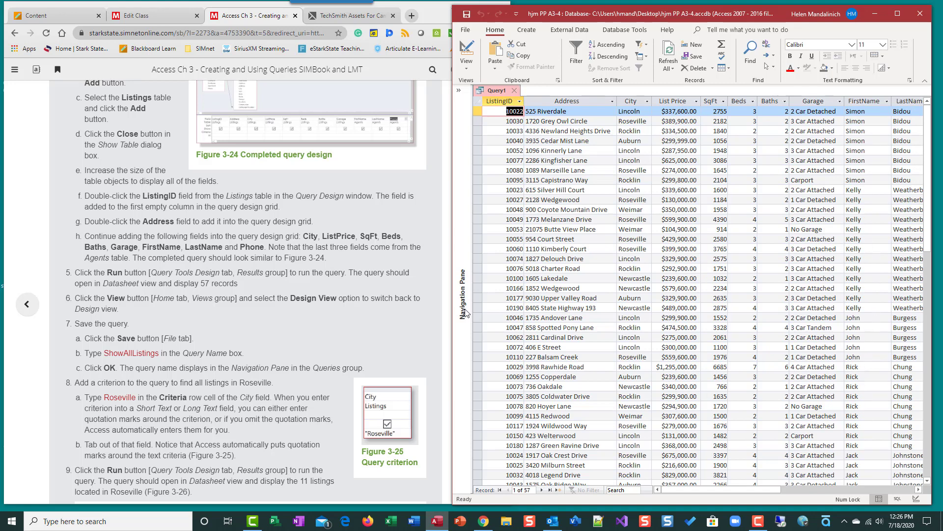
scroll(239, 282, down, 1)
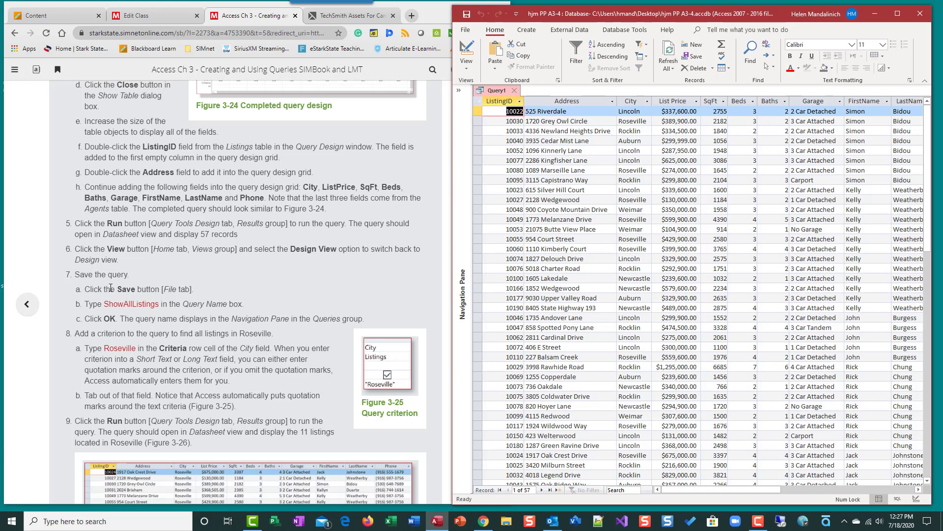
click(467, 14)
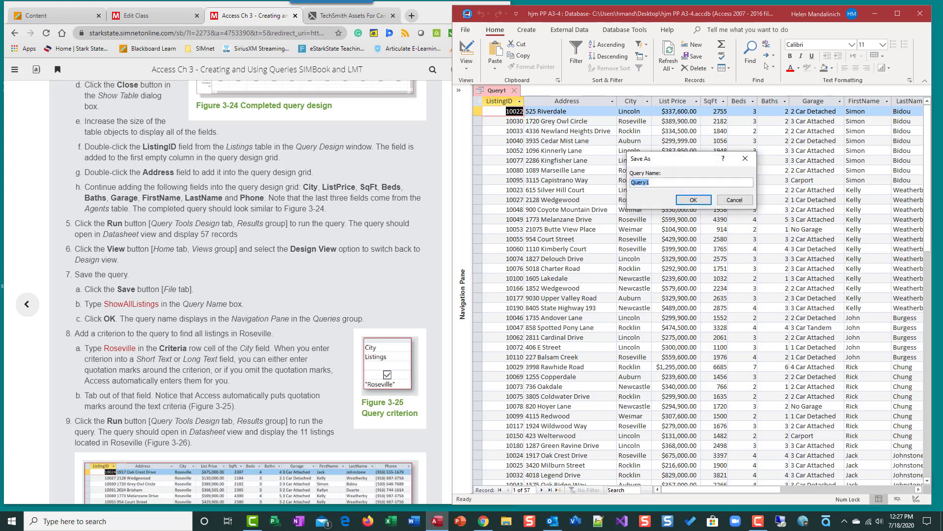
text(ShowAllListings)
key(Return)
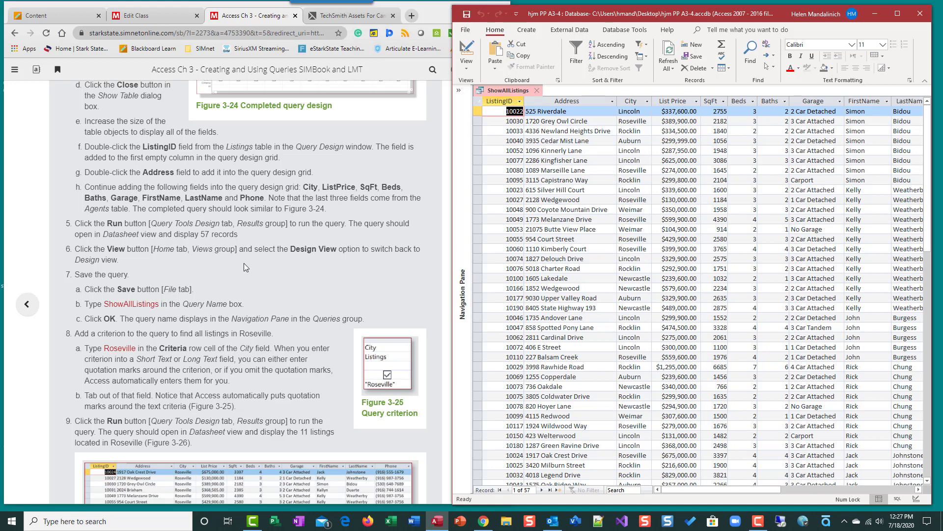
Return the ShowAllListings query to Design view and bring up the instructions for the Roseville criterion.
scroll(243, 263, down, 3)
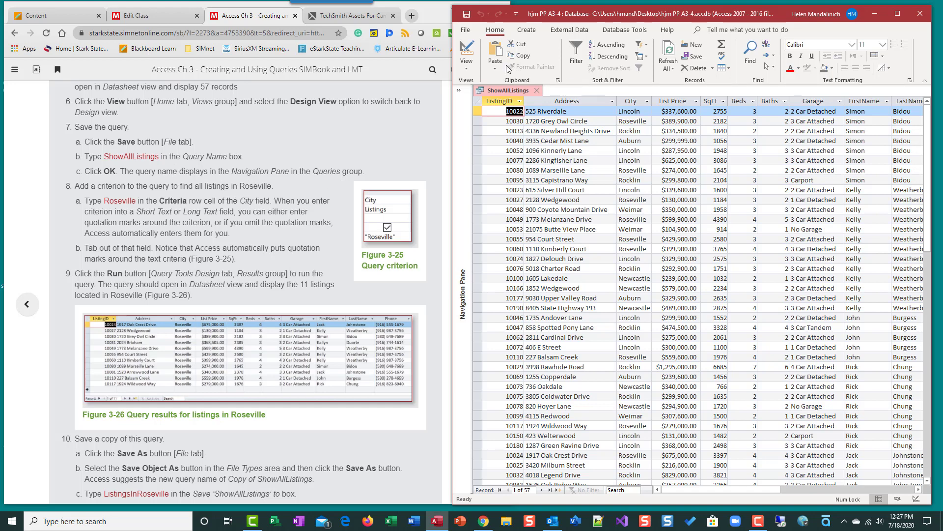
click(467, 47)
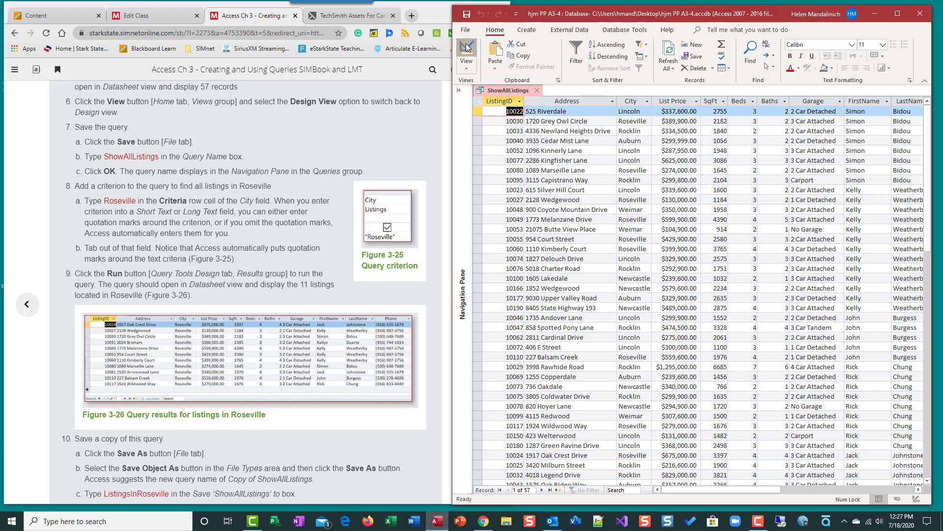
click(488, 50)
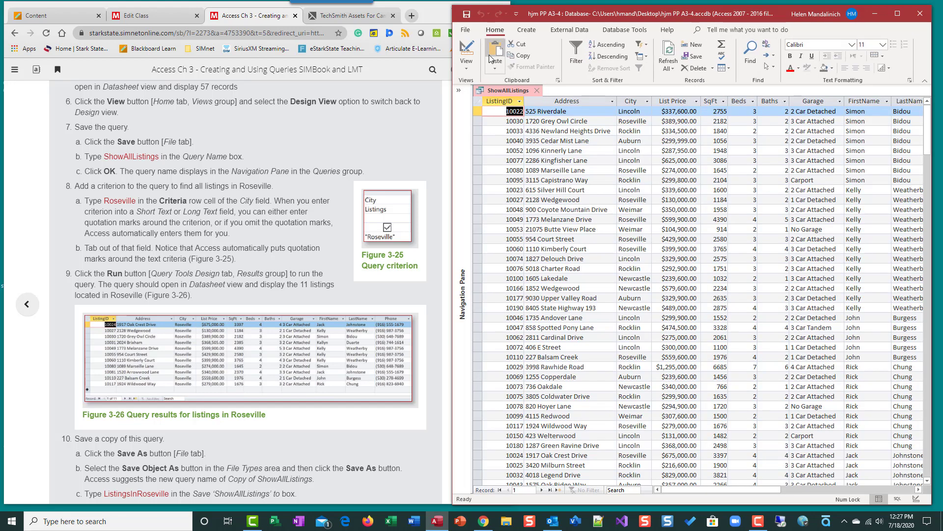
click(468, 47)
click(468, 47)
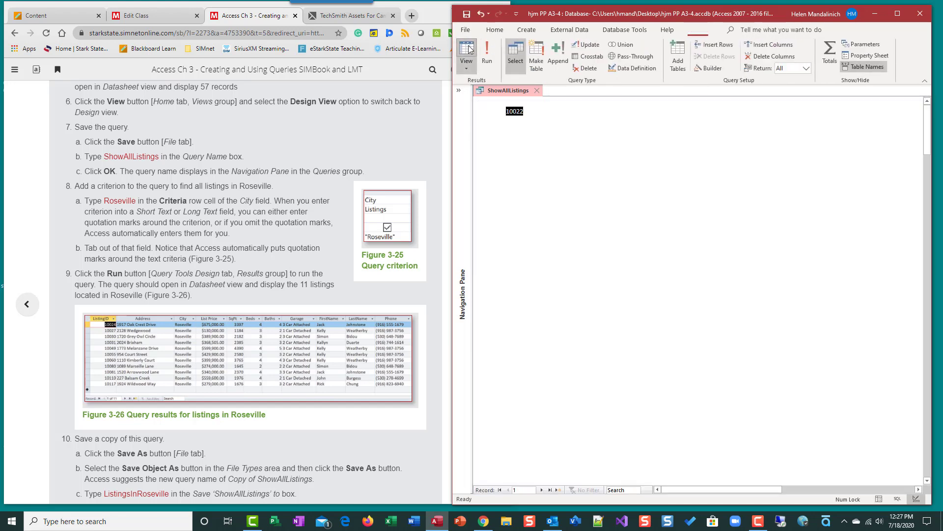
click(468, 47)
click(469, 48)
click(469, 48)
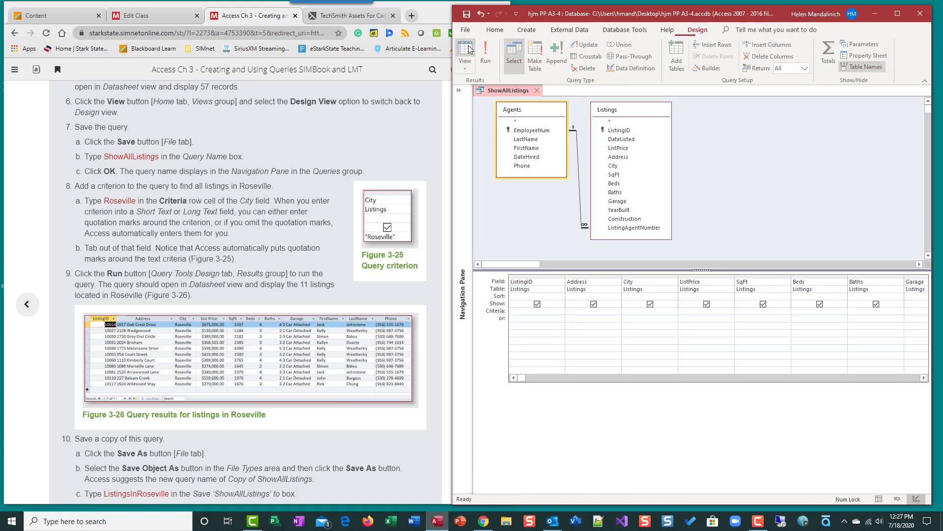
click(468, 48)
click(468, 48)
click(468, 49)
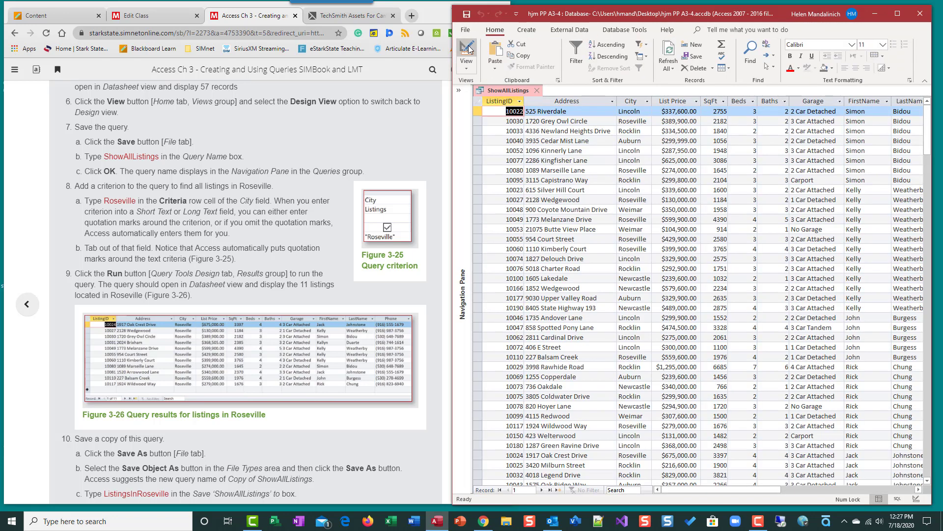
click(468, 48)
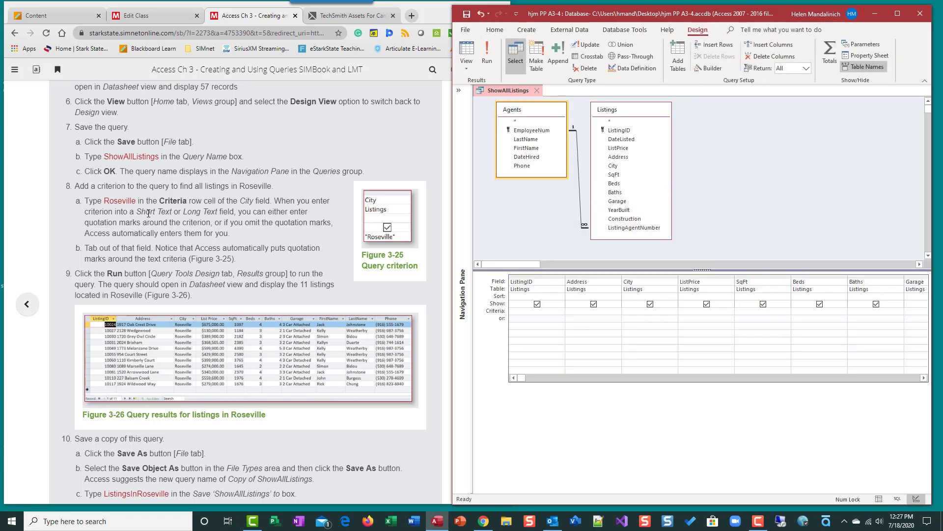
scroll(83, 147, down, 1)
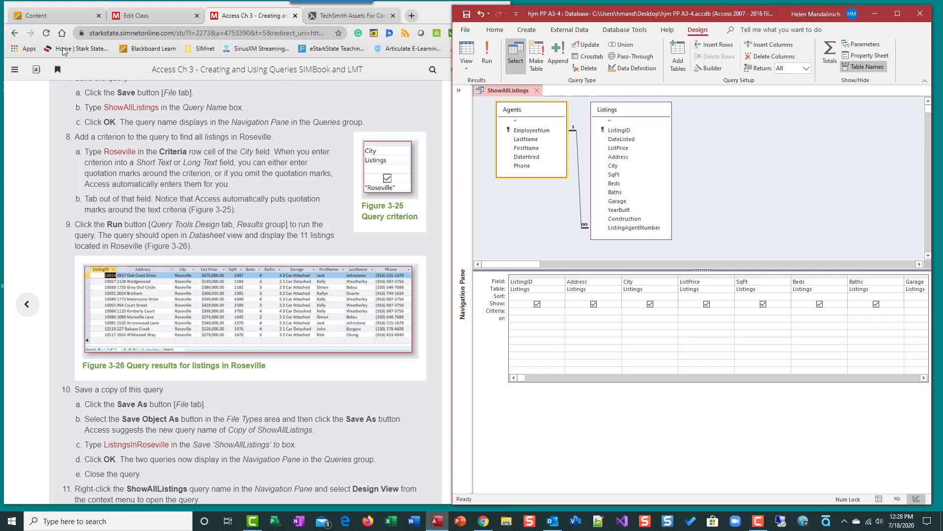
Check the ShowAllListings datasheet, return to Design view, set the City criterion to Roseville and run the query.
click(466, 54)
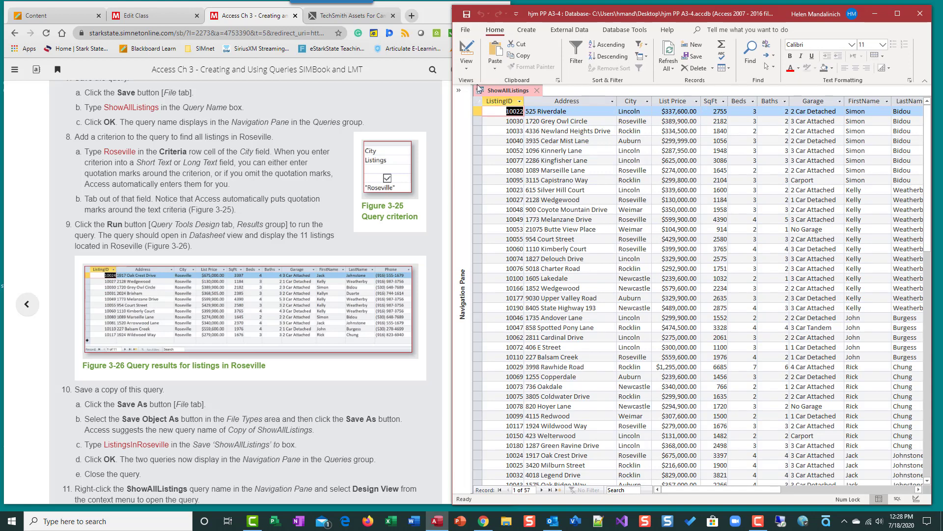
click(471, 52)
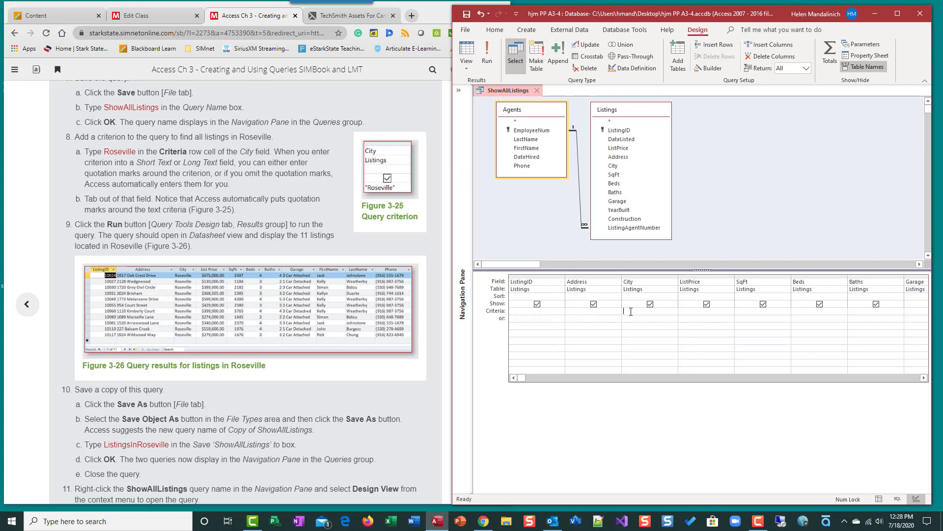
click(752, 356)
text(Roseville)
key(Tab)
click(491, 58)
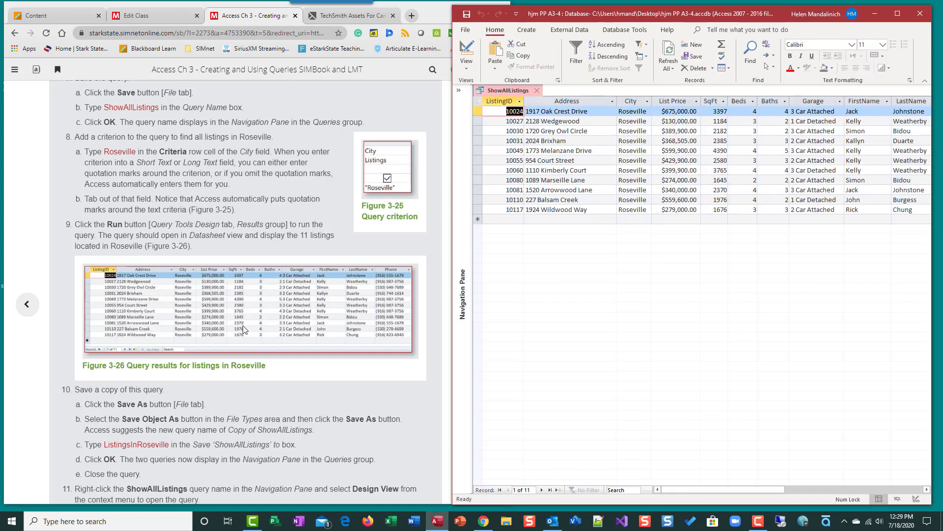
Save a copy of the query as ListingsInRoseville and close it.
scroll(243, 325, down, 2)
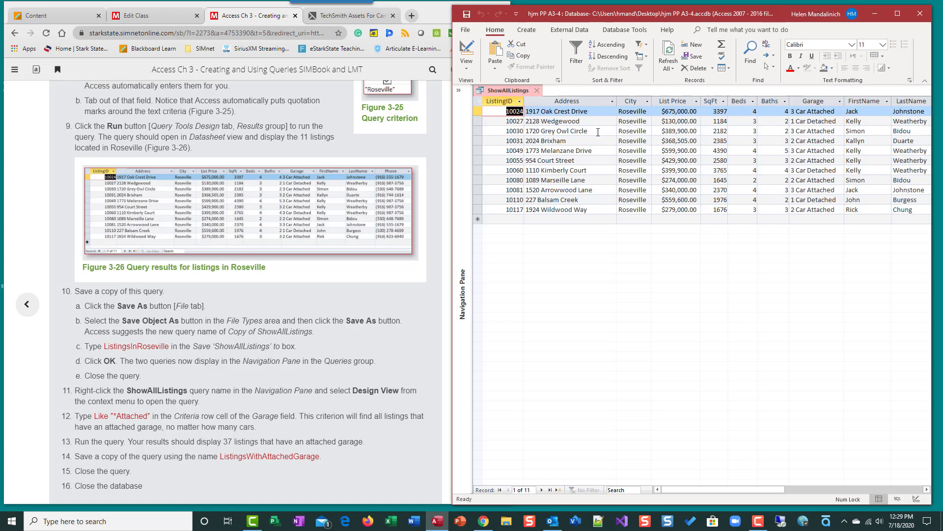
click(466, 30)
click(496, 161)
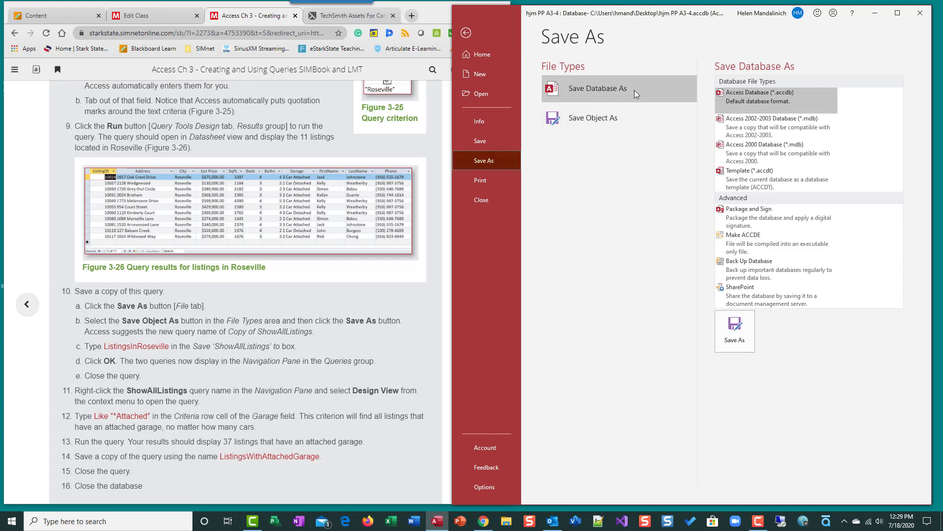
click(603, 122)
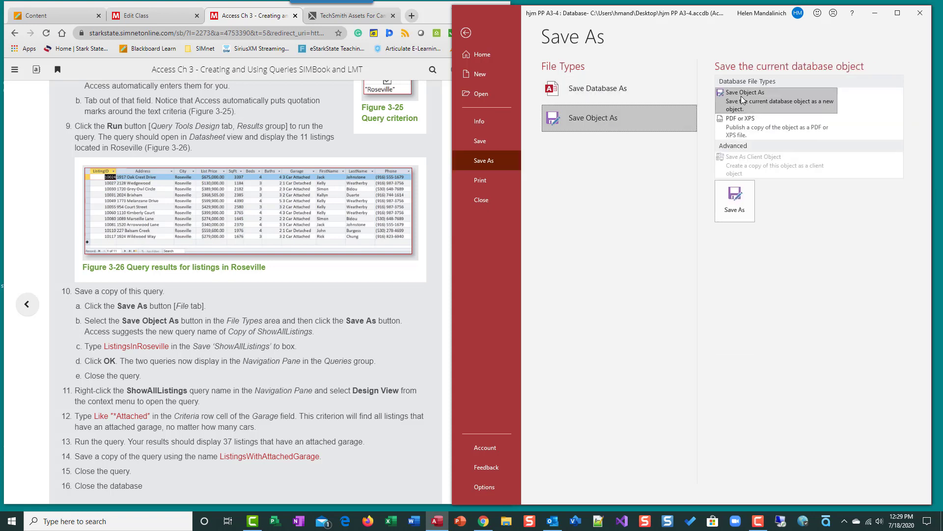
click(746, 200)
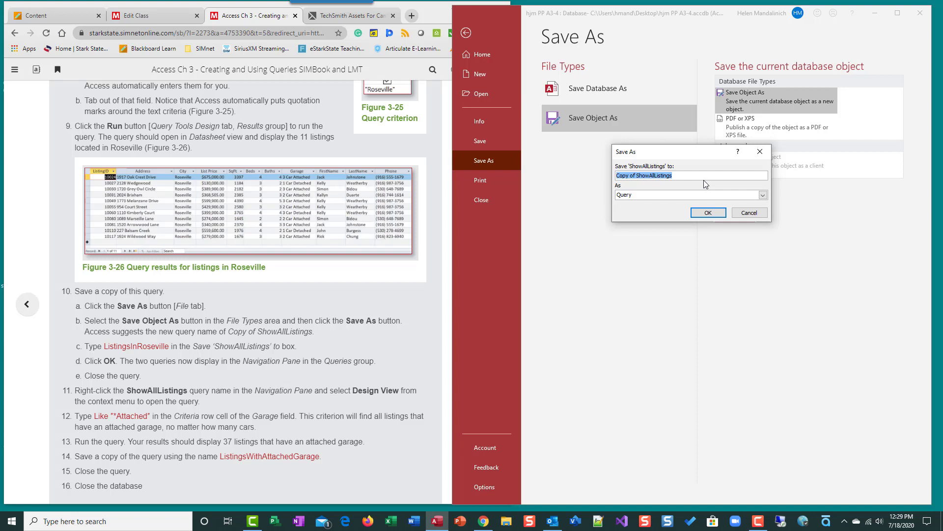
text(ListingsInrose)
key(BackSpace)
key(BackSpace)
key(BackSpace)
key(BackSpace)
text(Roseville)
click(720, 212)
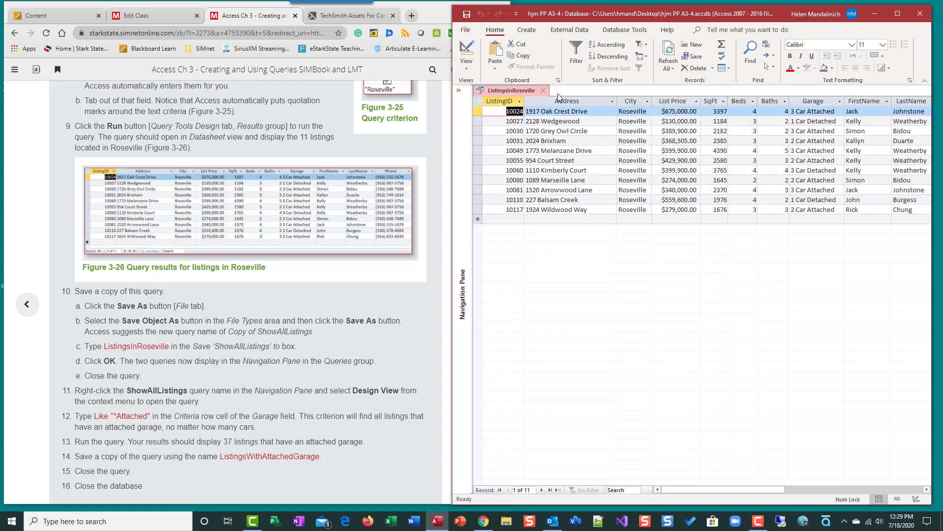
click(543, 91)
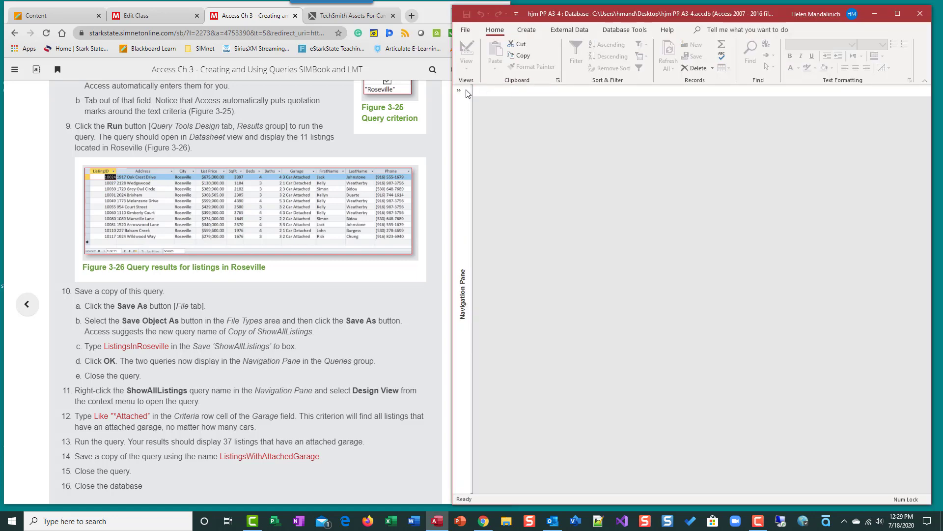
Open the ShowAllListings and ListingsInRoseville queries one after the other to compare their records, closing each.
click(457, 90)
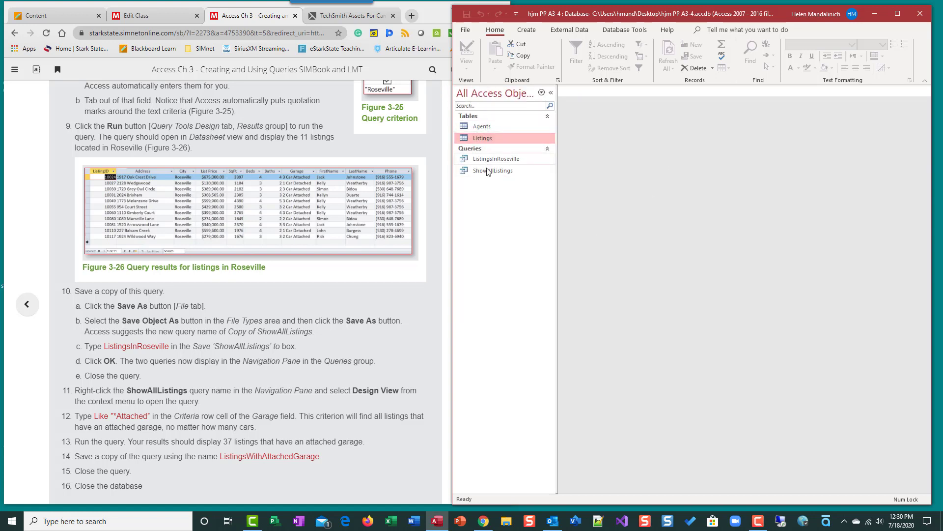
double_click(494, 171)
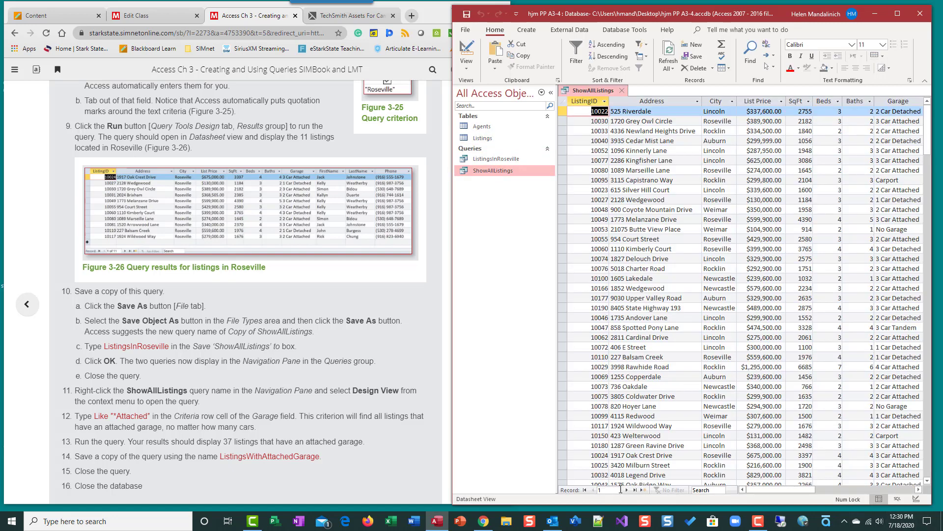
click(656, 416)
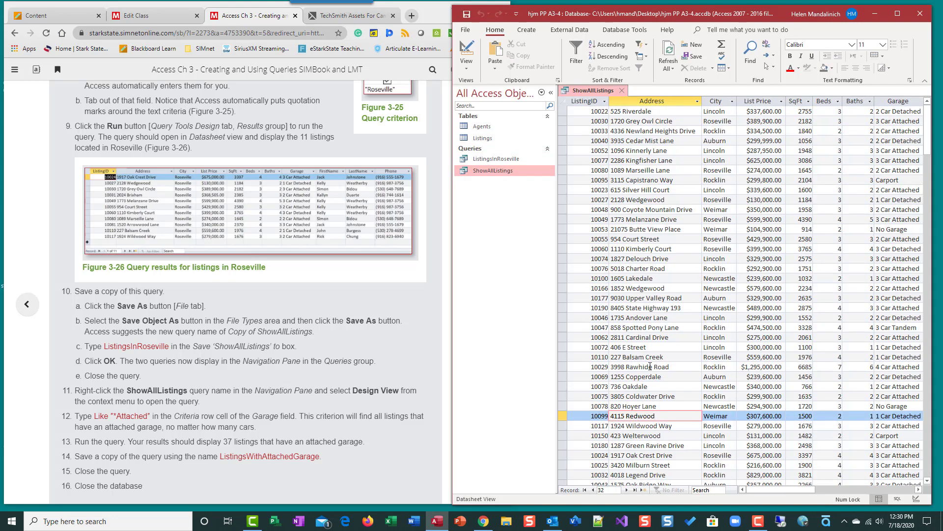
click(620, 90)
double_click(493, 158)
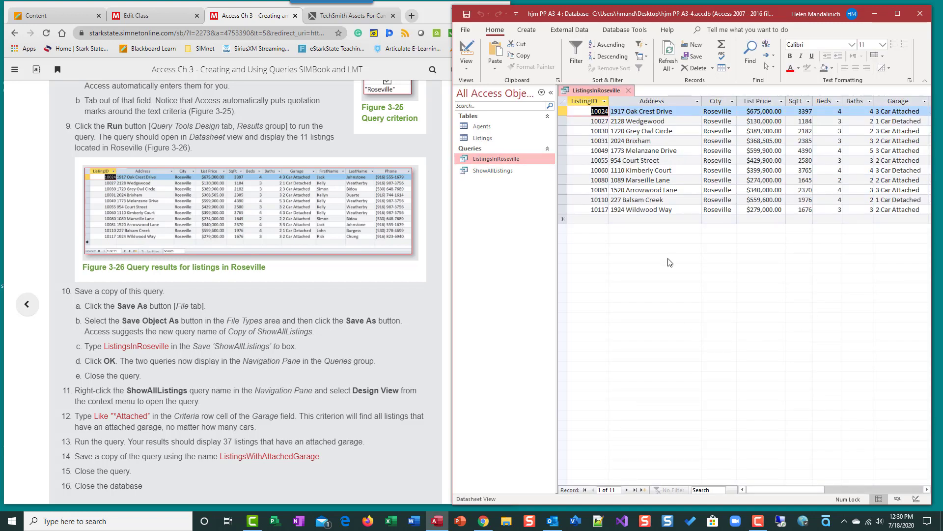
click(627, 90)
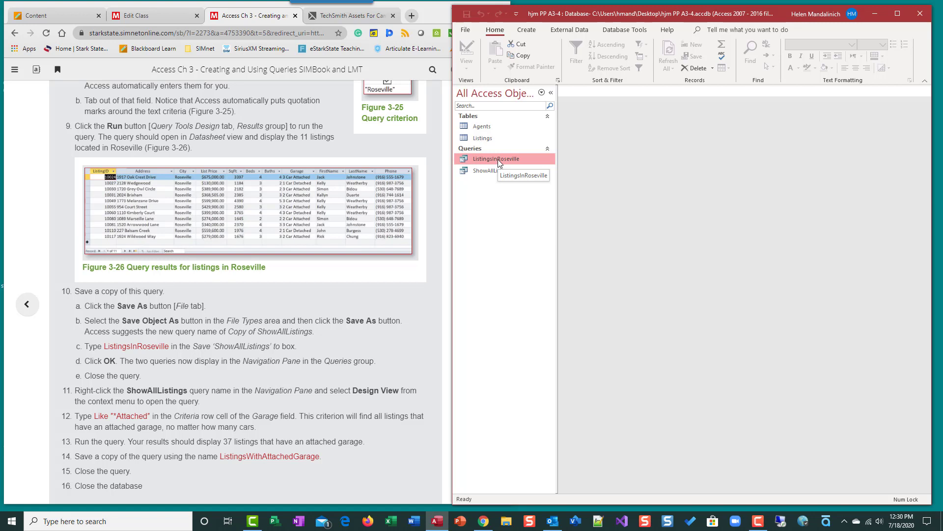
Open the ListingsInRoseville query in Design view and collapse the list of database objects.
scroll(285, 304, down, 1)
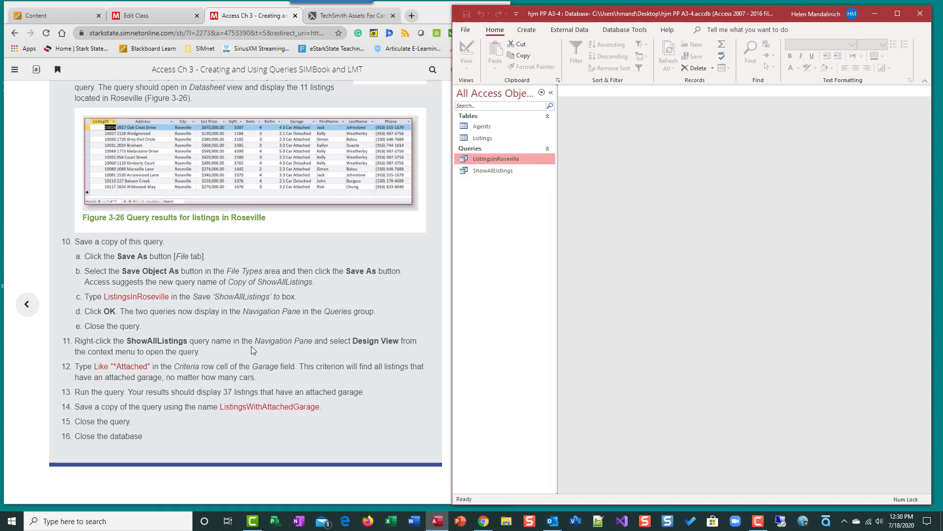
right_click(505, 159)
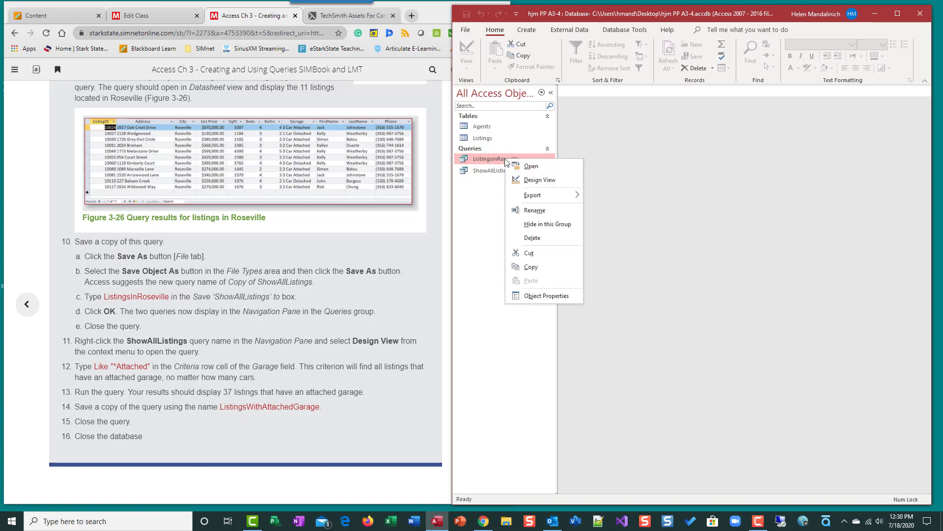
click(525, 180)
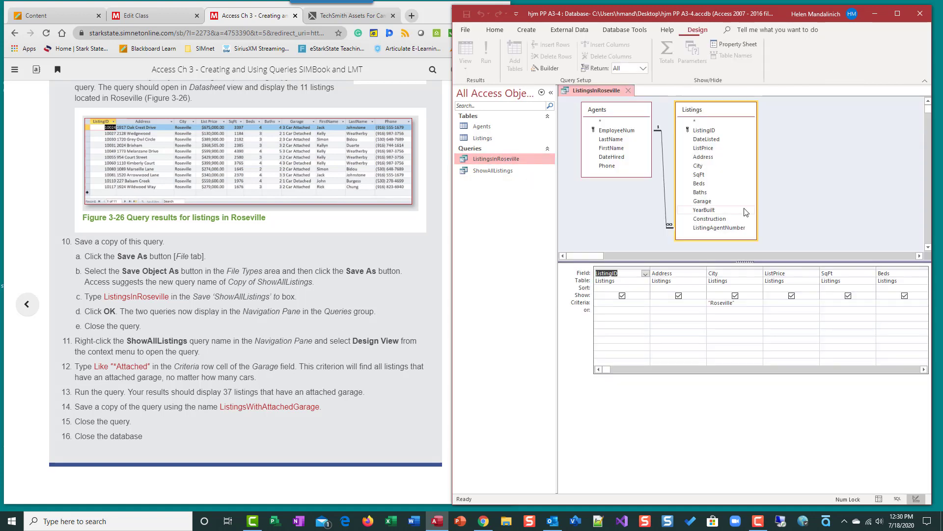
click(551, 92)
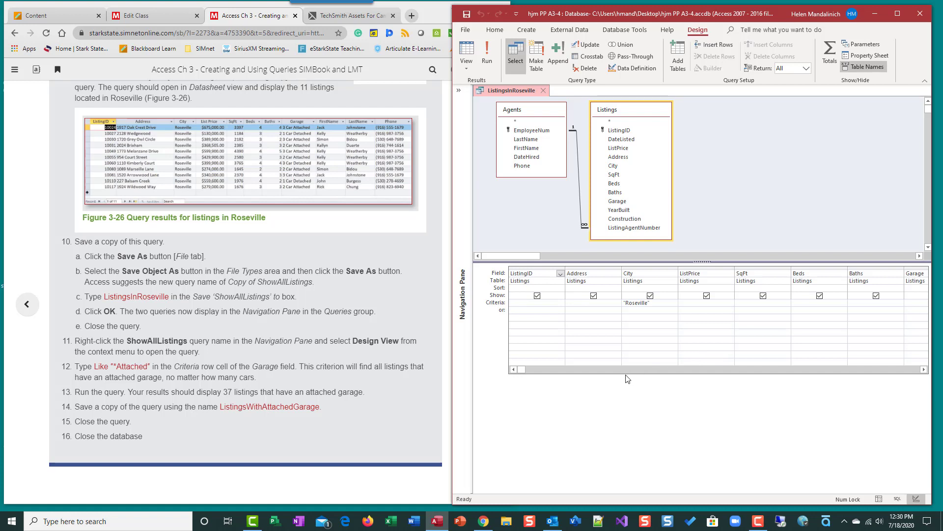
Enter *Attached* as the criterion for the Garage field and run the query.
click(923, 369)
click(924, 369)
click(923, 369)
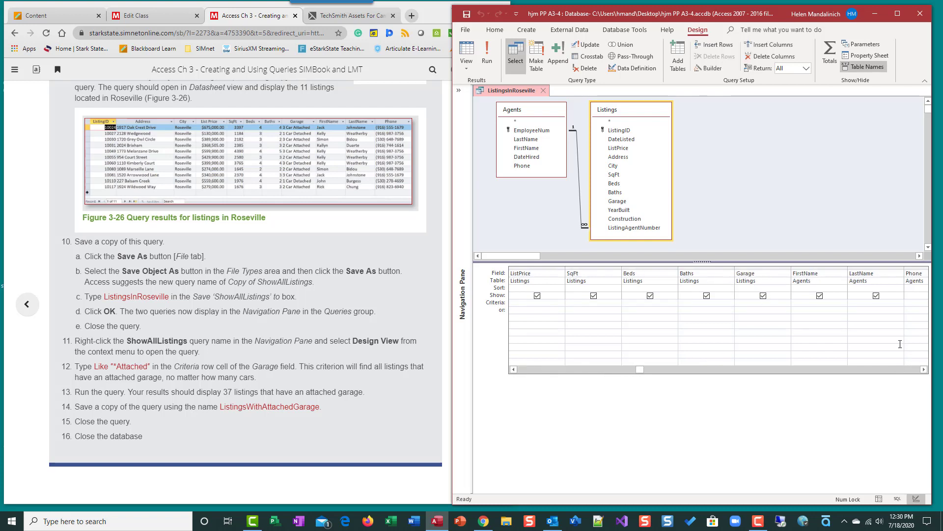
click(923, 369)
click(924, 369)
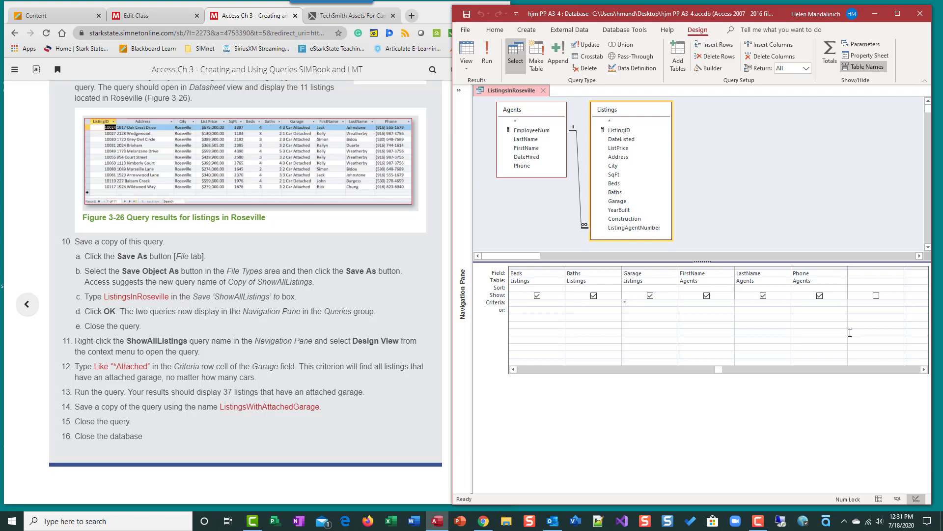
text(Attached*)
key(Tab)
click(485, 50)
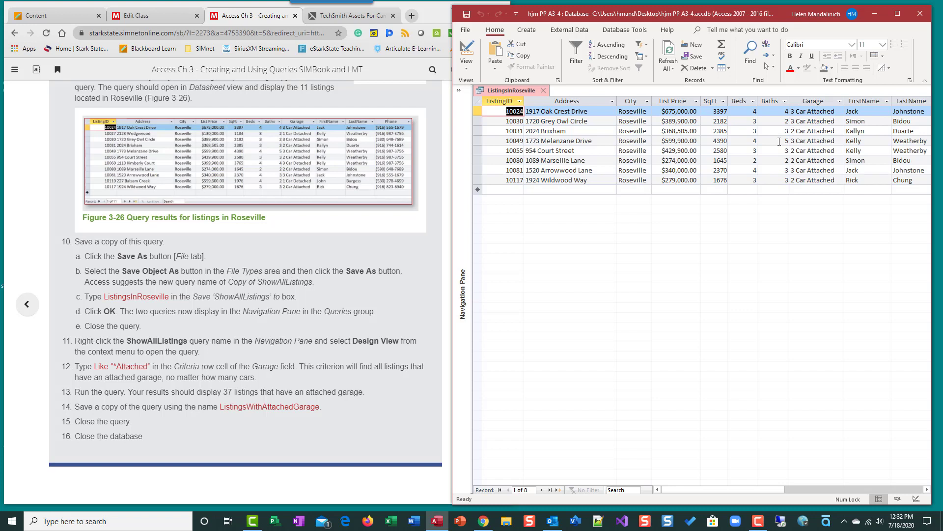
Save a copy of the query as ListingsWithAttachedGarage.
click(464, 31)
click(481, 160)
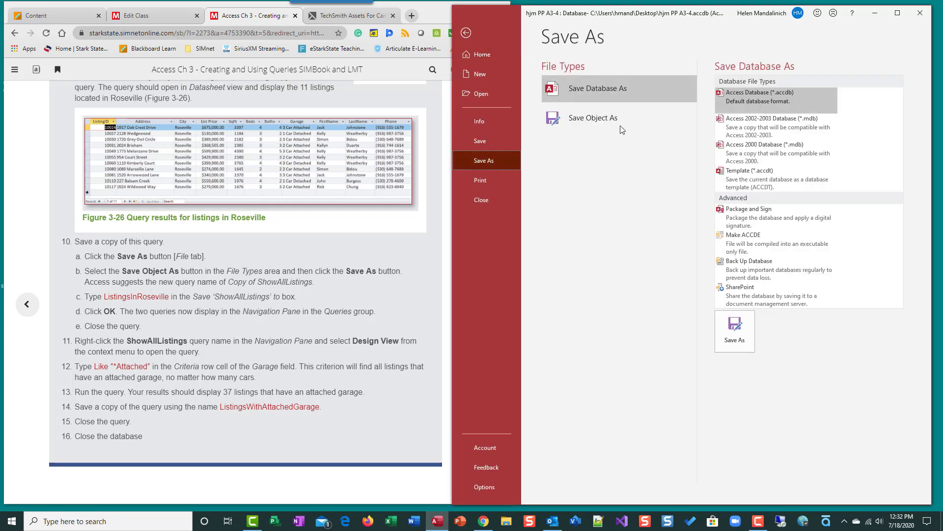
click(637, 117)
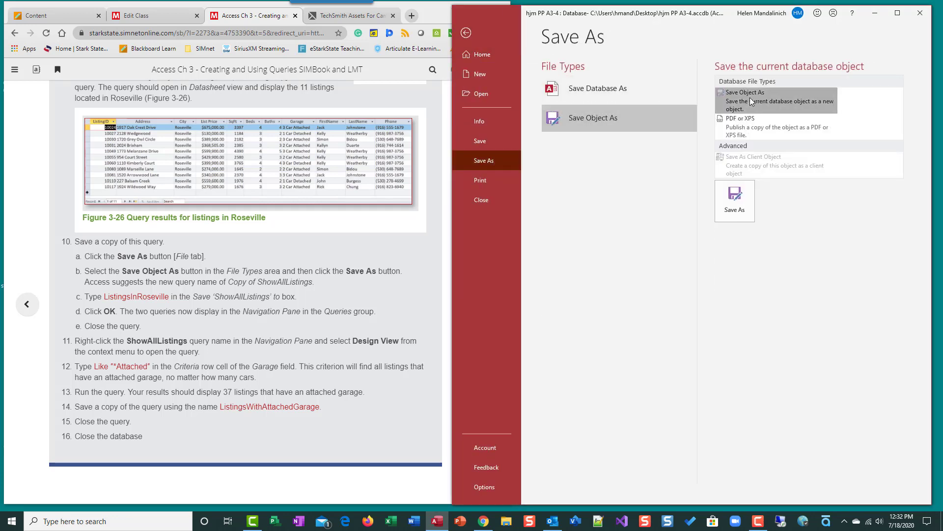
click(735, 202)
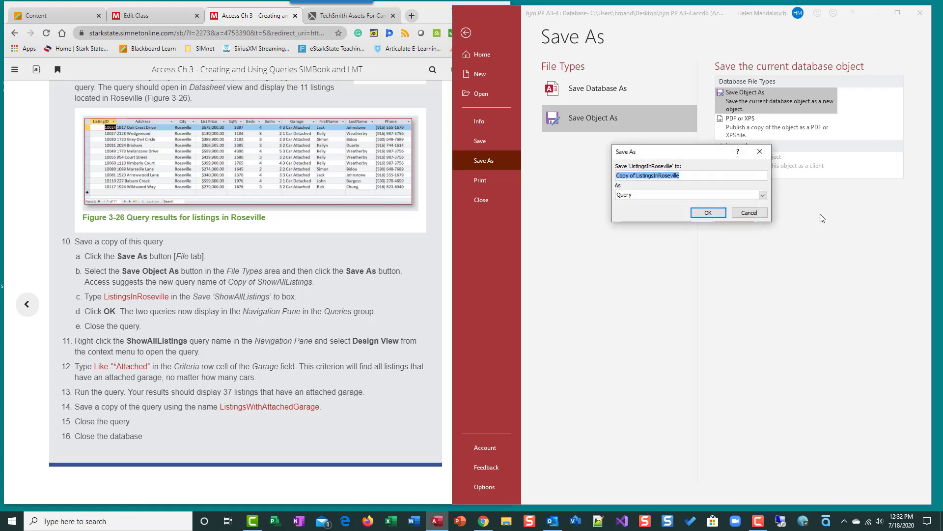
text(ListingsI)
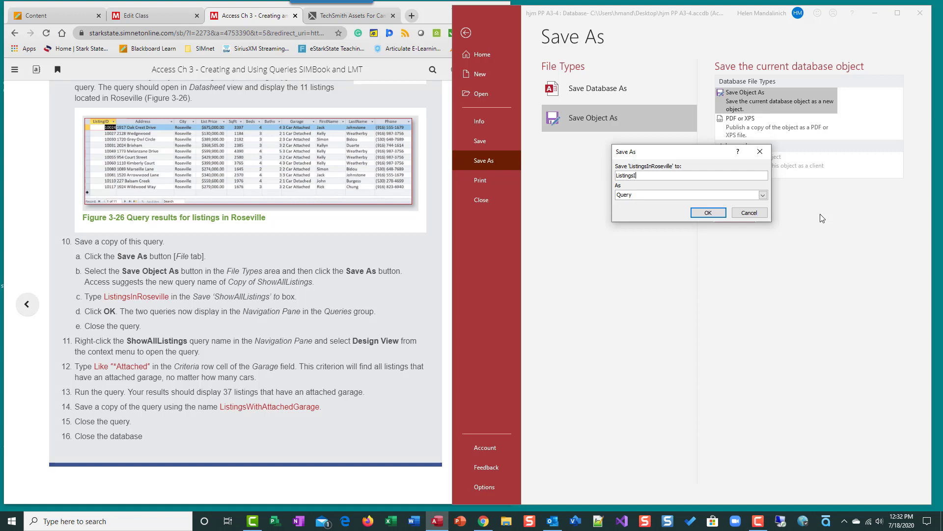
key(BackSpace)
text(WithAttachedGarage)
scroll(202, 423, up, 3)
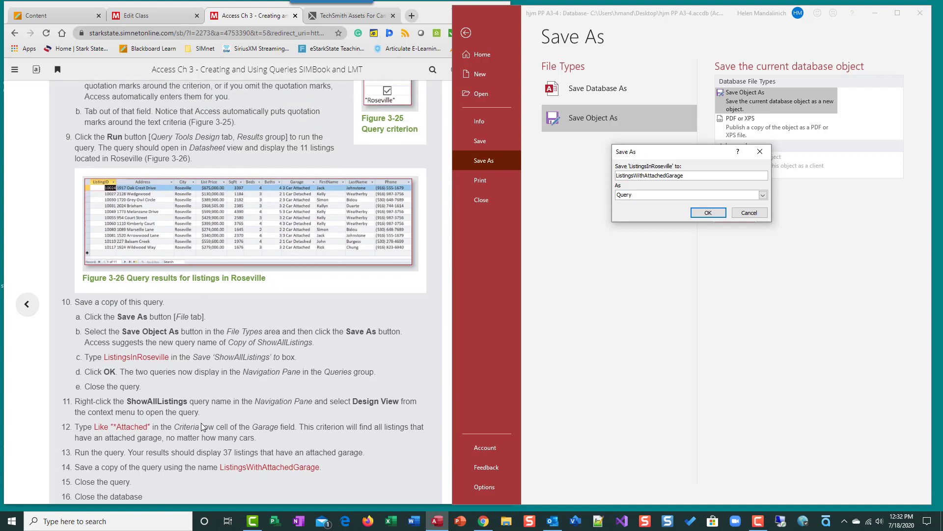
scroll(201, 423, down, 3)
click(711, 212)
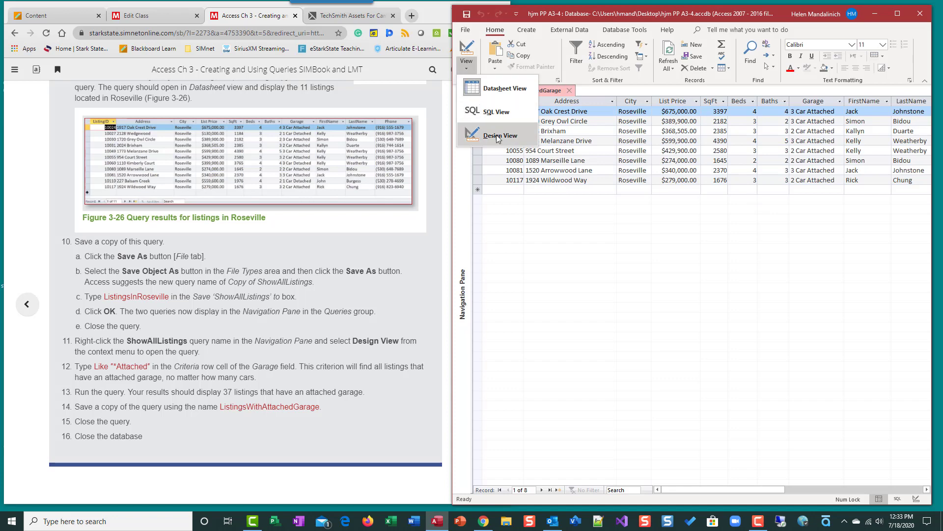
Remove the Roseville criterion from the City field in Design view and run the ListingsWithAttachedGarage query again.
click(497, 134)
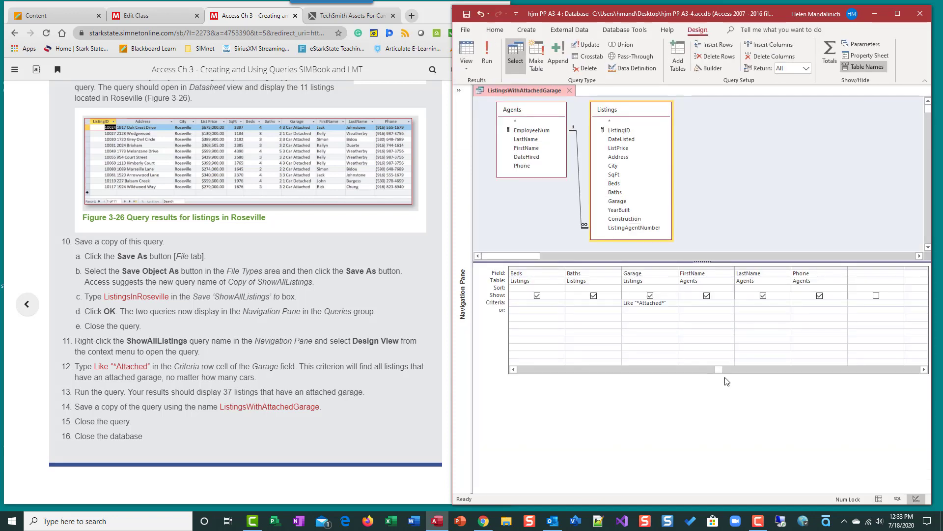
drag(719, 369, 506, 370)
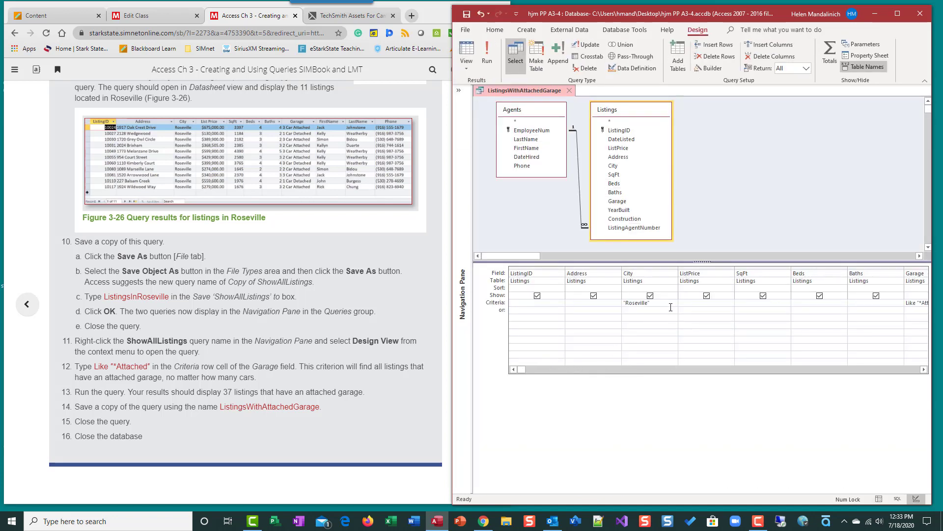
drag(670, 302, 572, 300)
key(Delete)
scroll(110, 260, up, 1)
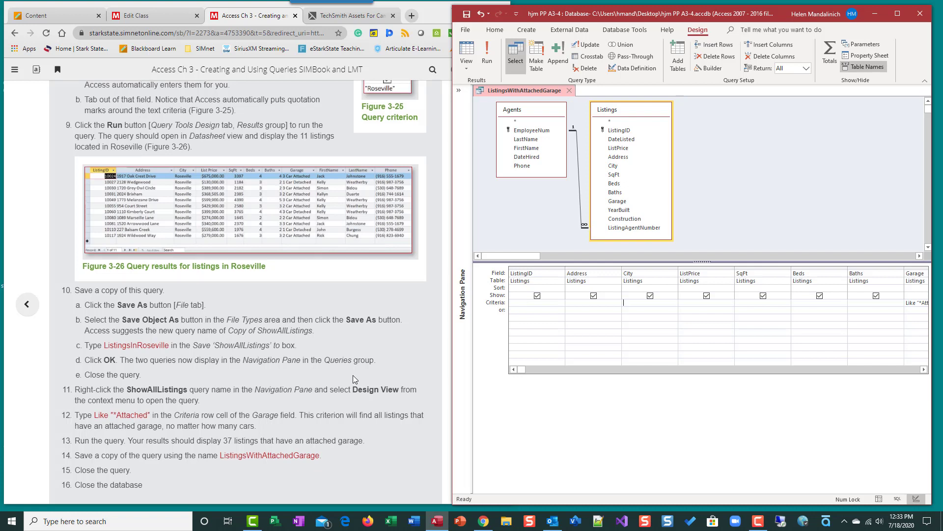
scroll(152, 342, down, 1)
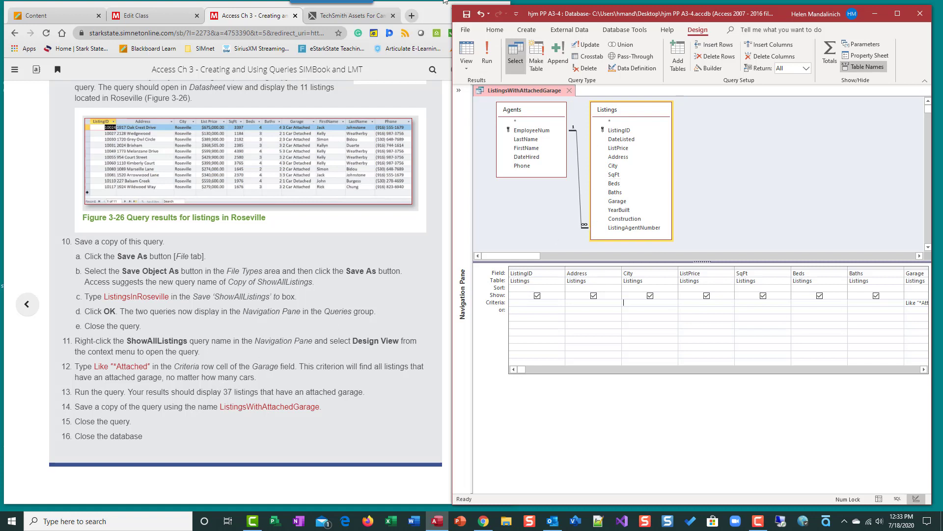
click(487, 54)
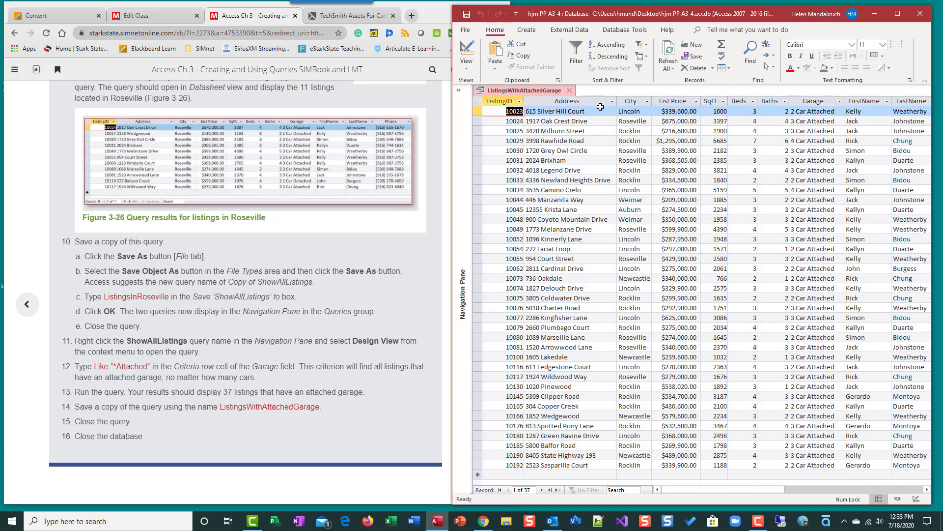
Close the ListingsWithAttachedGarage query and open ShowAllListings to check its records.
click(458, 90)
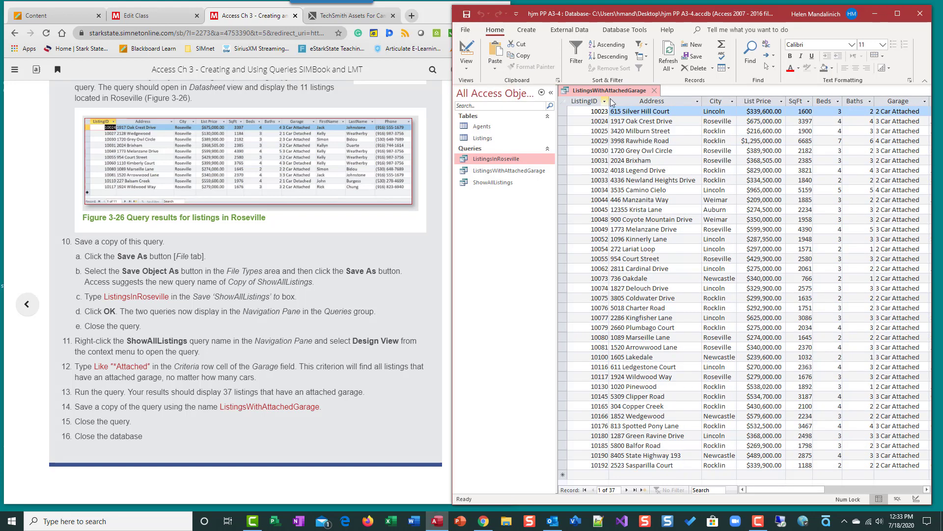
click(656, 93)
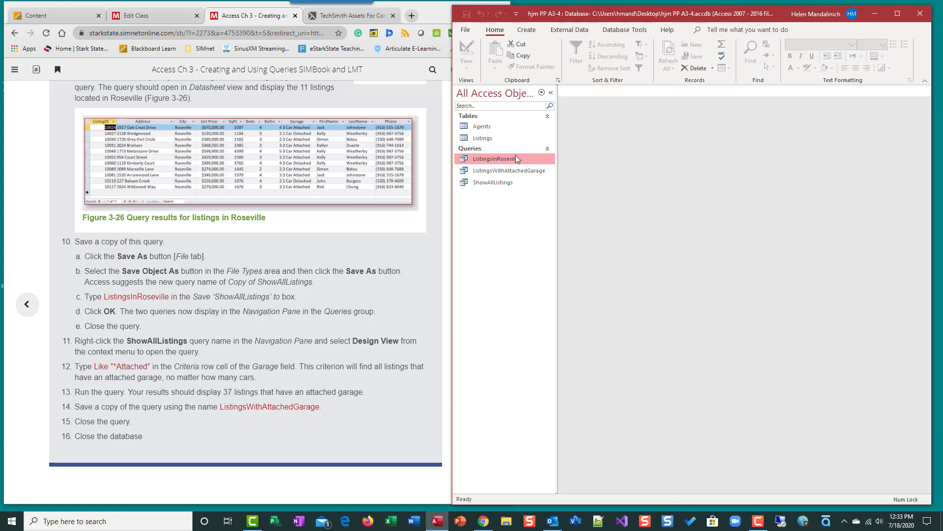
click(492, 183)
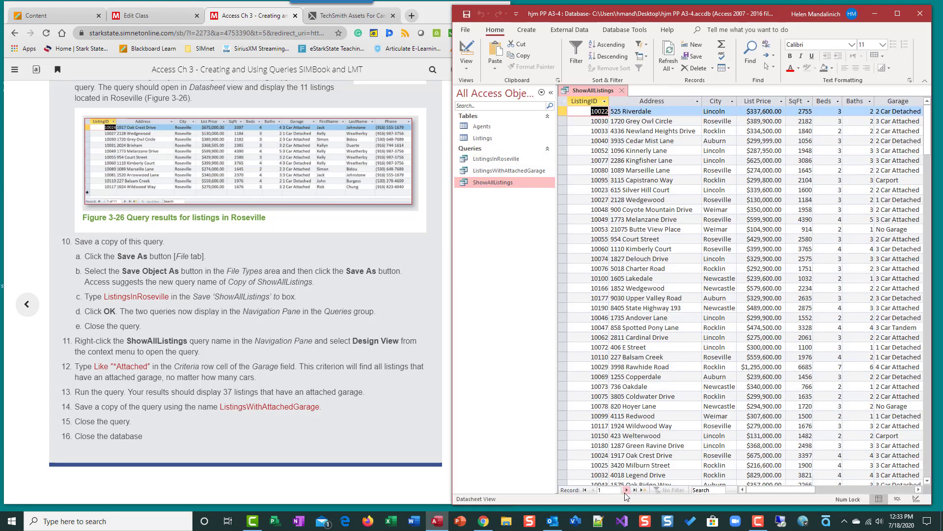
Go to record 36 in the ShowAllListings query results, and close the query.
click(609, 490)
text(36)
key(Return)
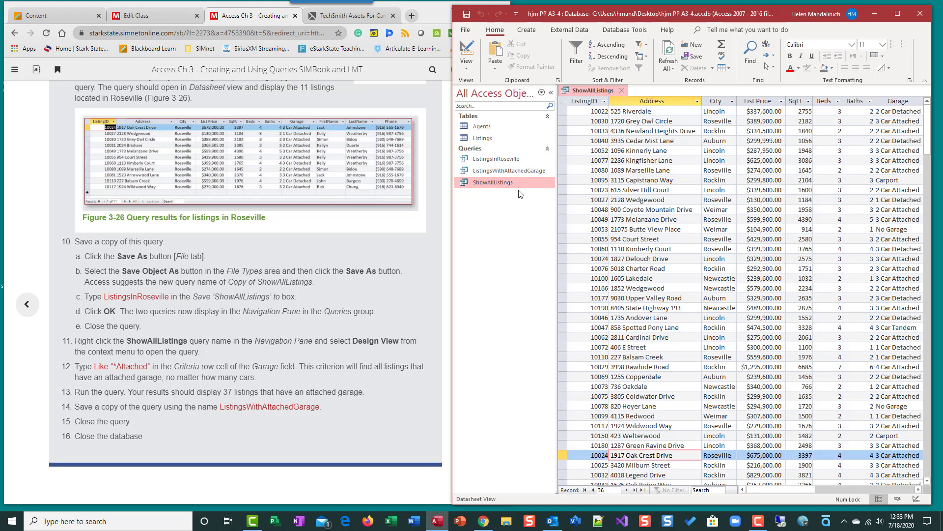
click(621, 91)
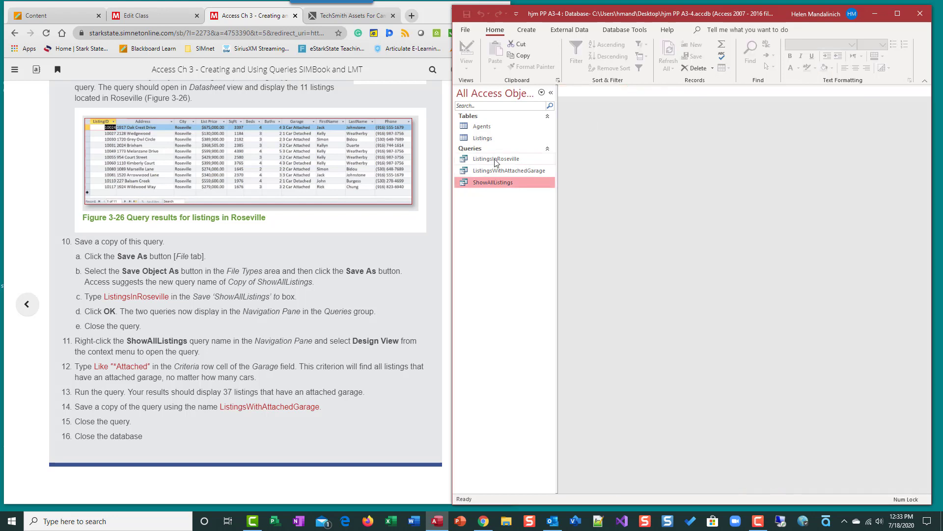
Open the ListingsInRoseville, ListingsWithAttachedGarage and ShowAllListings queries to check their records, and close all three.
double_click(496, 160)
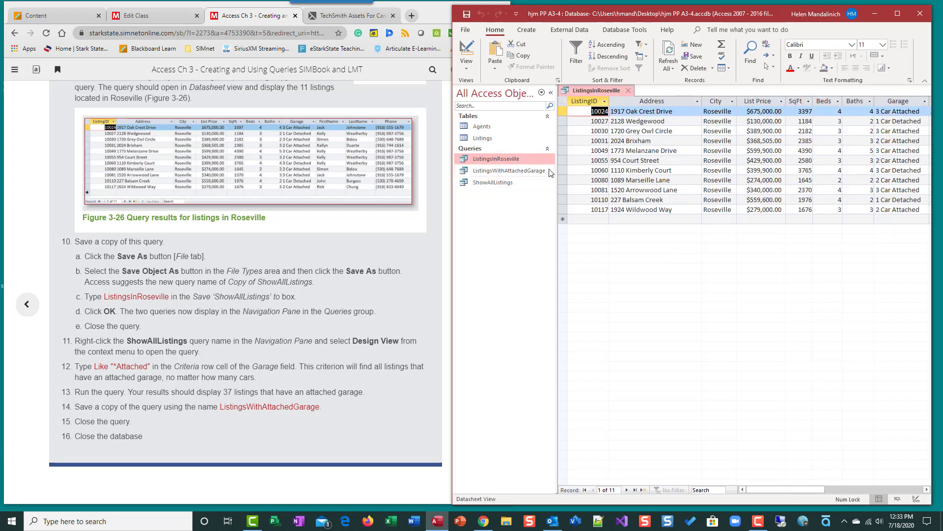
click(628, 90)
click(536, 171)
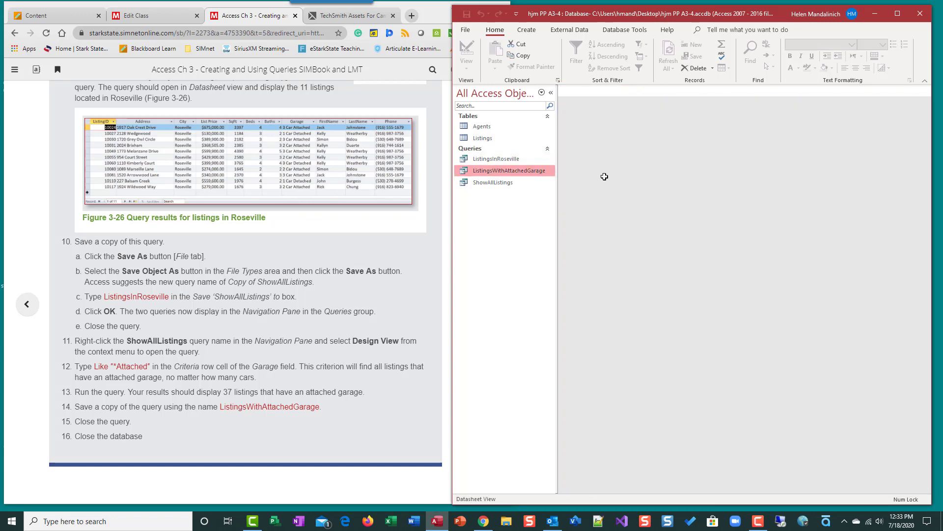
double_click(514, 184)
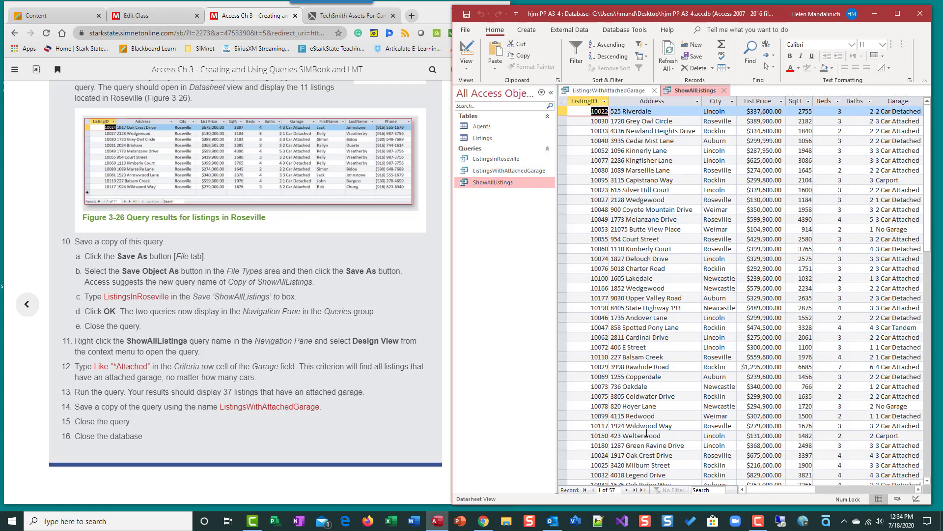
click(630, 247)
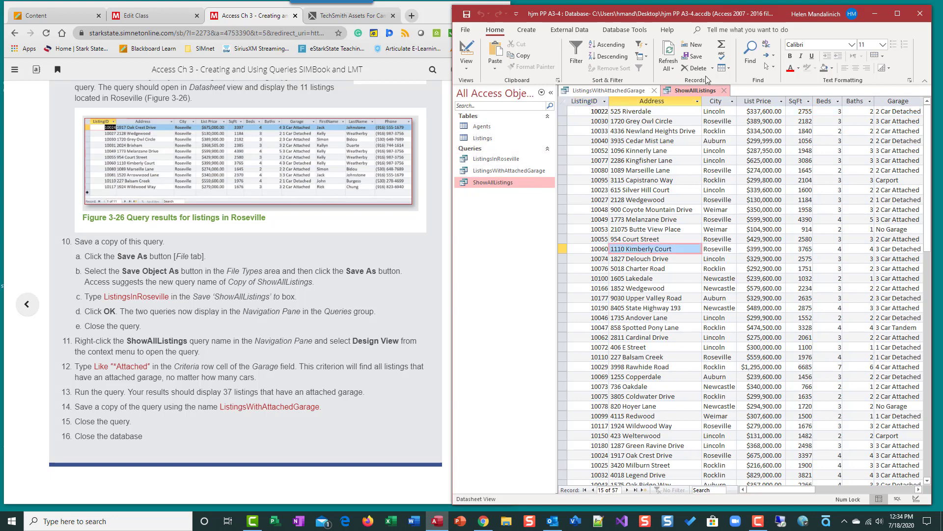
click(725, 90)
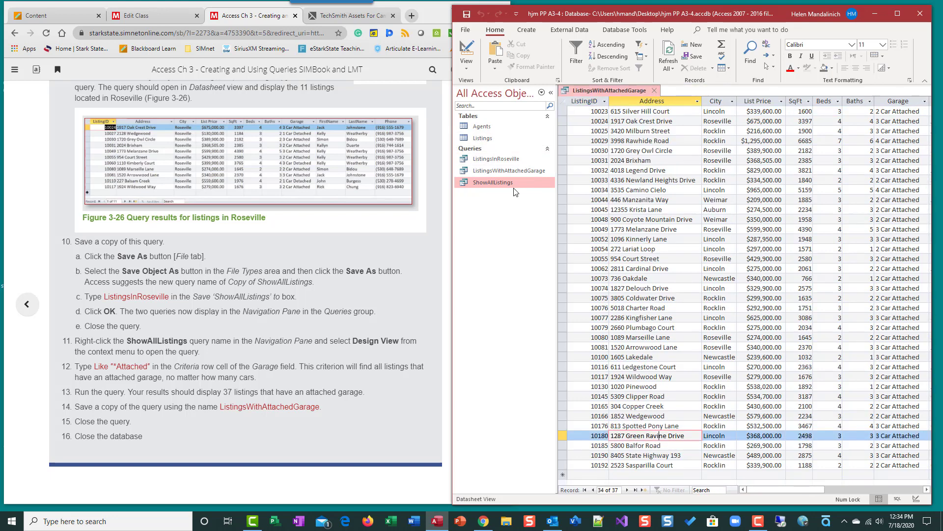
click(654, 91)
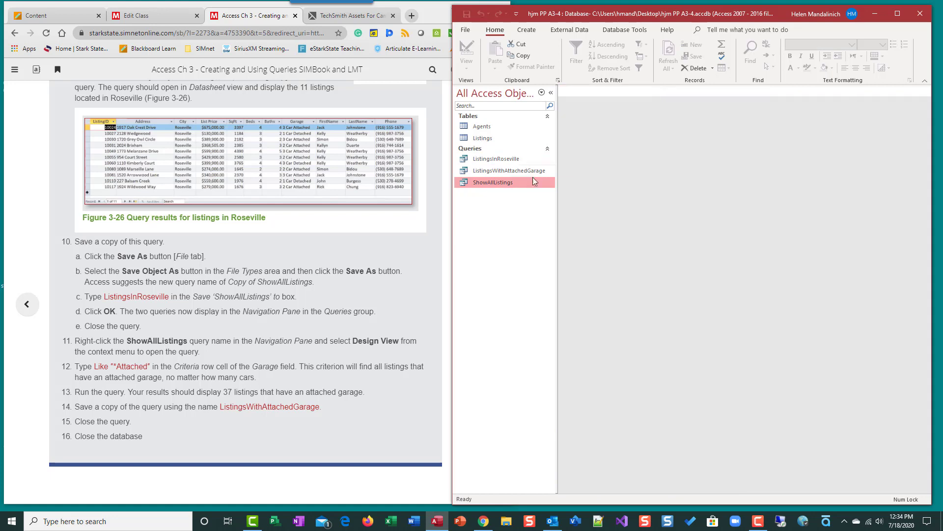
Review all columns and records of ShowAllListings with the Navigation Pane collapsed, then restore the pane and close the query.
double_click(523, 184)
click(551, 92)
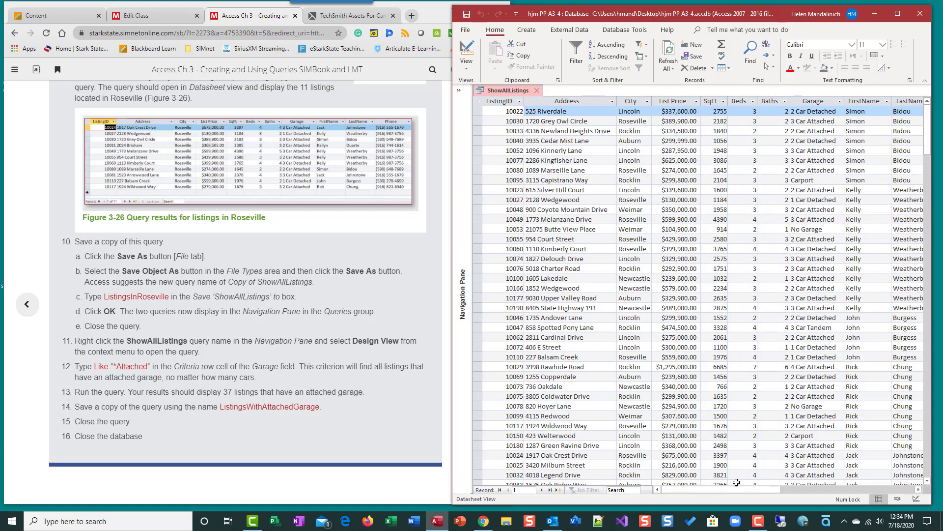
drag(730, 491, 774, 491)
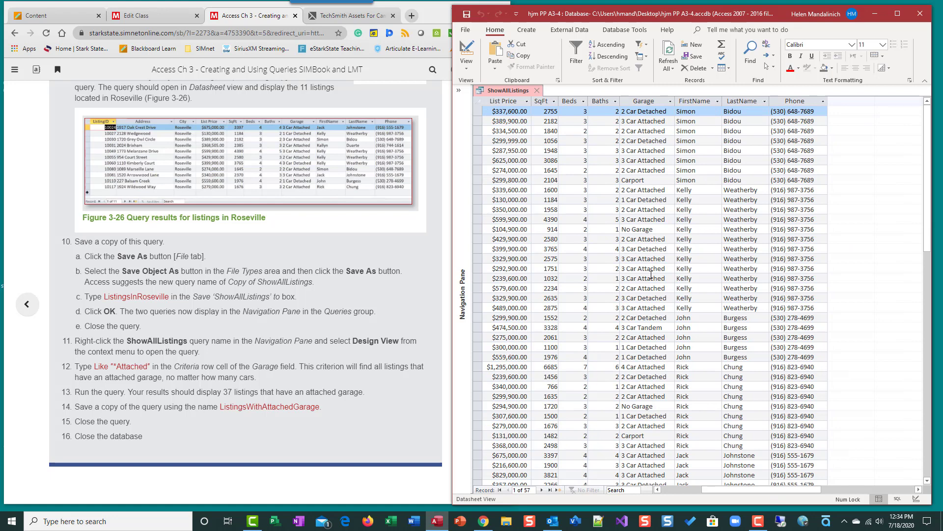
scroll(669, 423, down, 3)
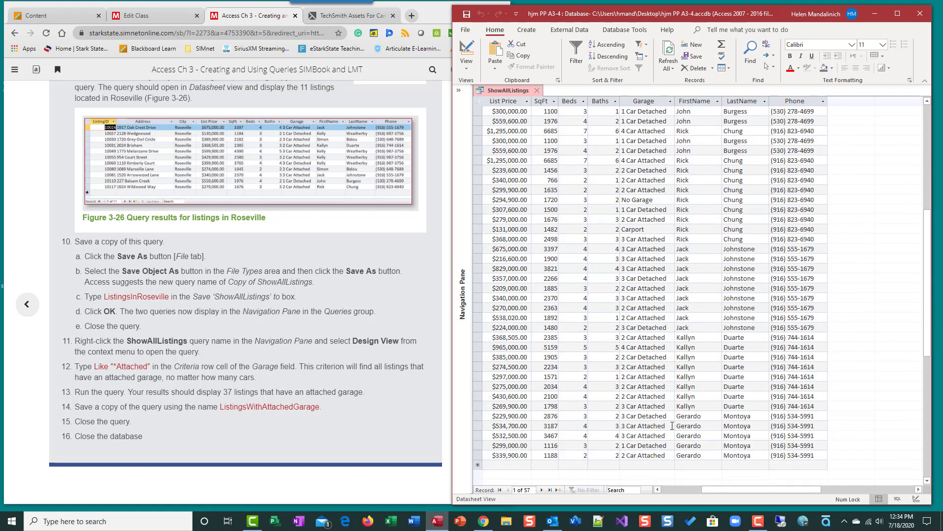
scroll(672, 425, up, 3)
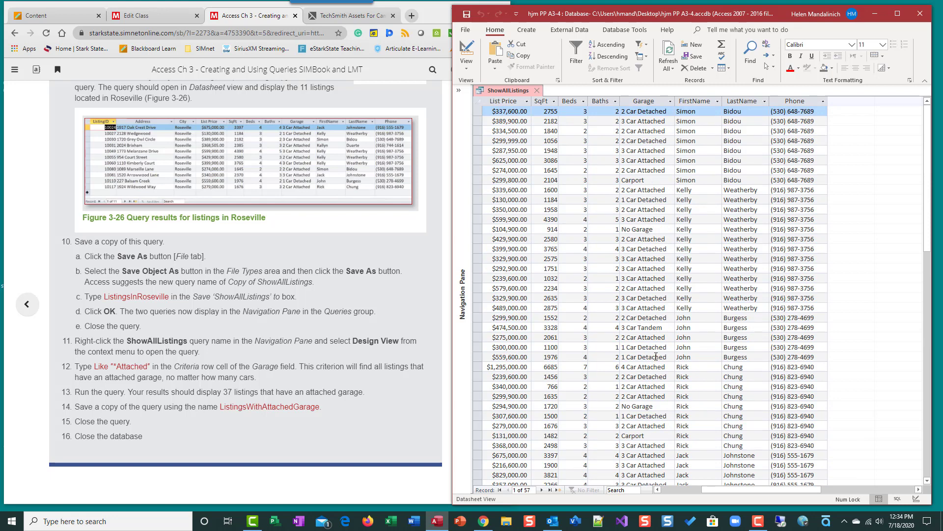
scroll(656, 356, down, 7)
drag(746, 488, 704, 489)
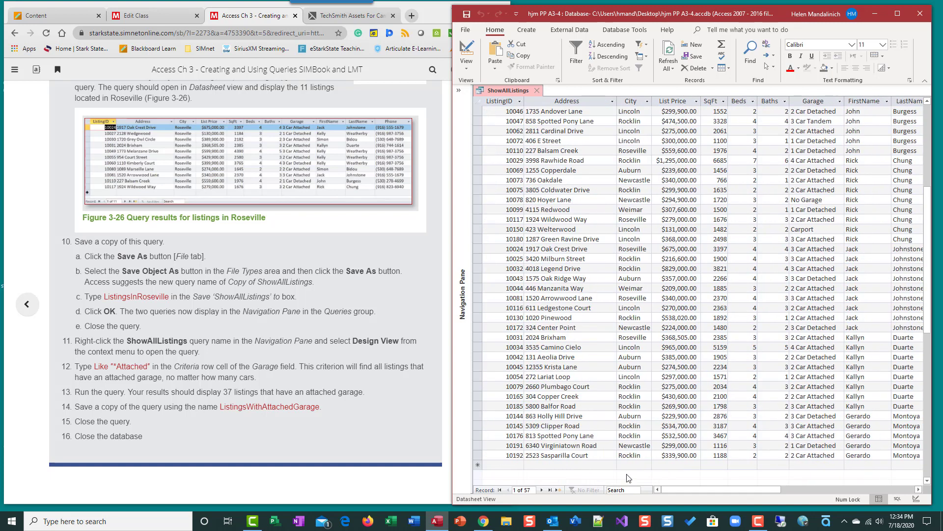
click(459, 90)
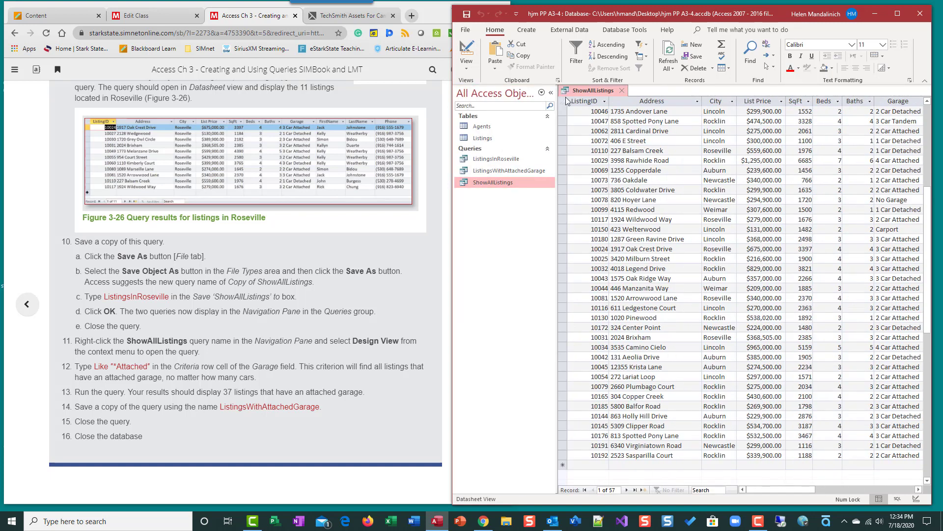
click(626, 91)
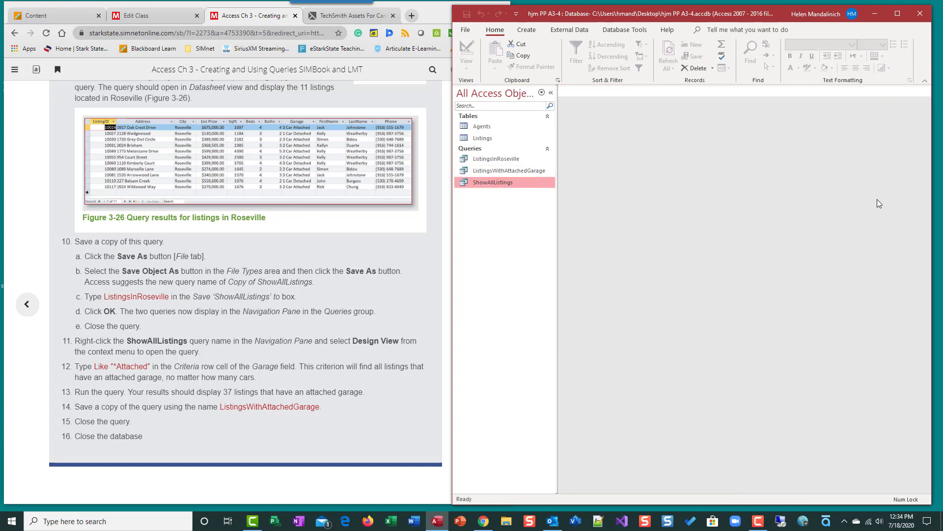